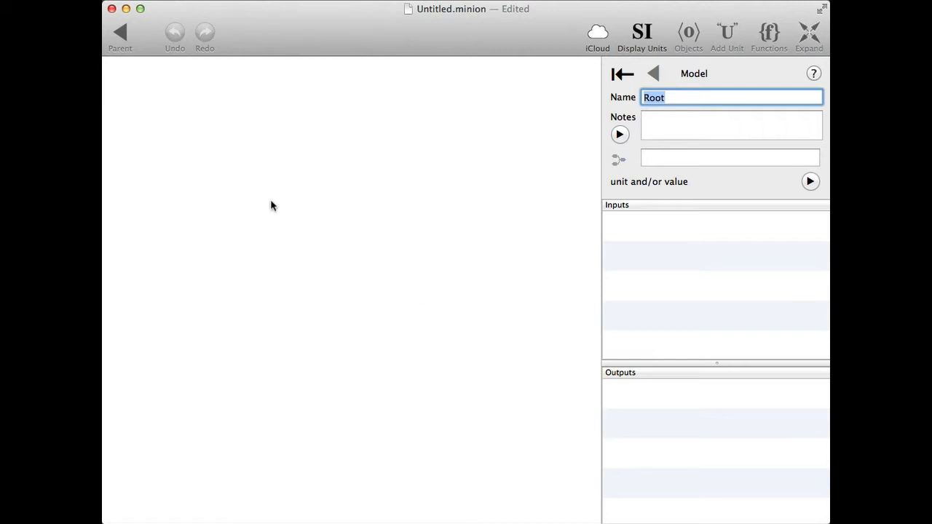
# Add a data table to the empty model diagram and name it Bears.
pyautogui.rightClick(176, 144)
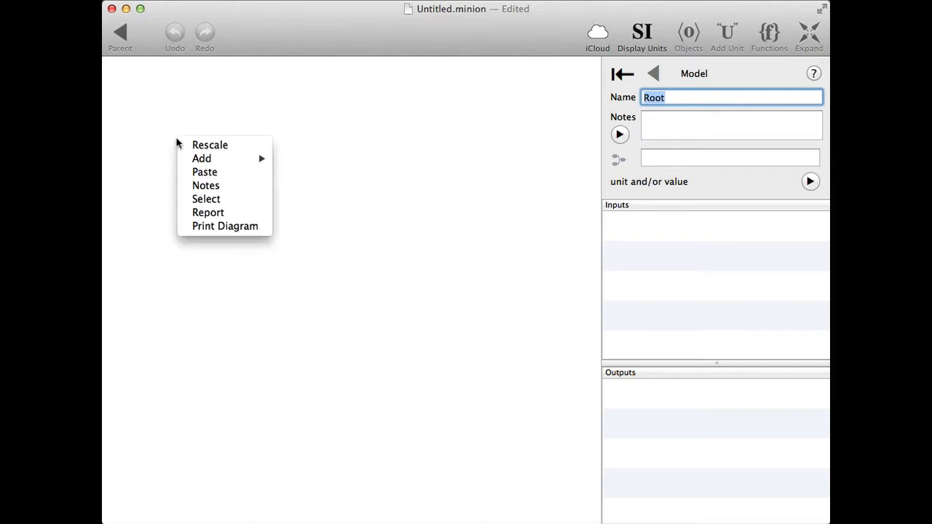
pyautogui.moveTo(212, 162)
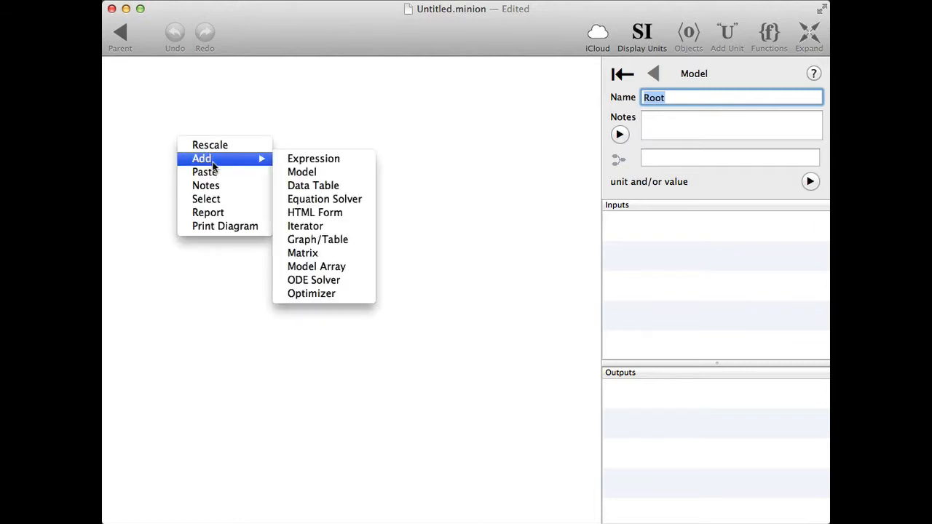
pyautogui.click(315, 186)
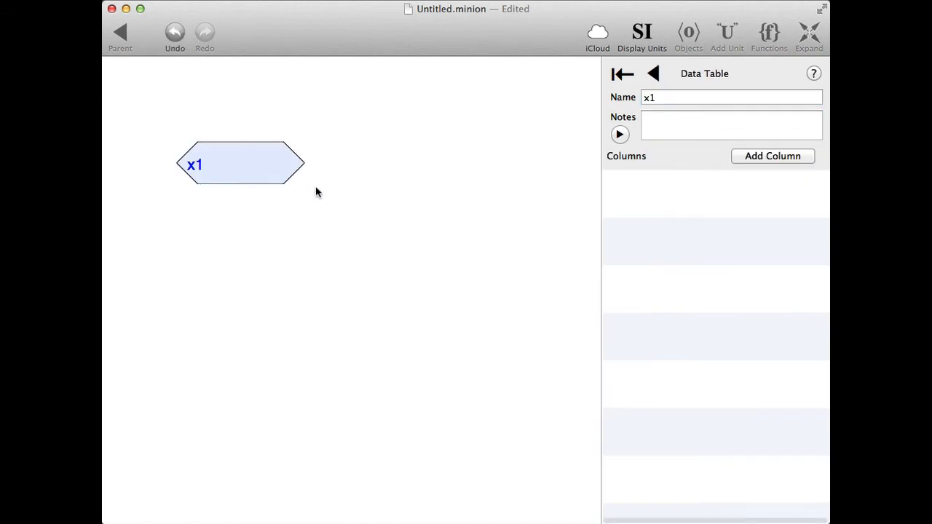
pyautogui.doubleClick(663, 93)
pyautogui.write('Bears')
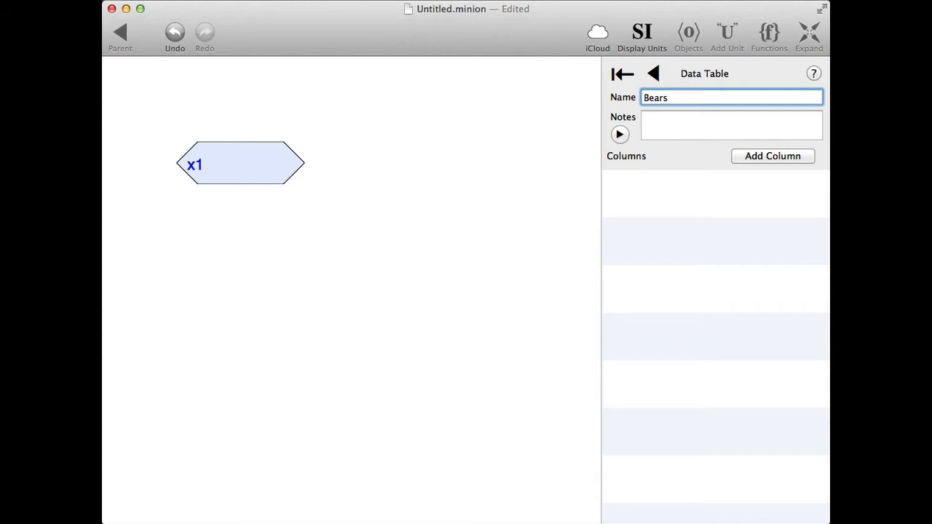
pyautogui.press('Return')
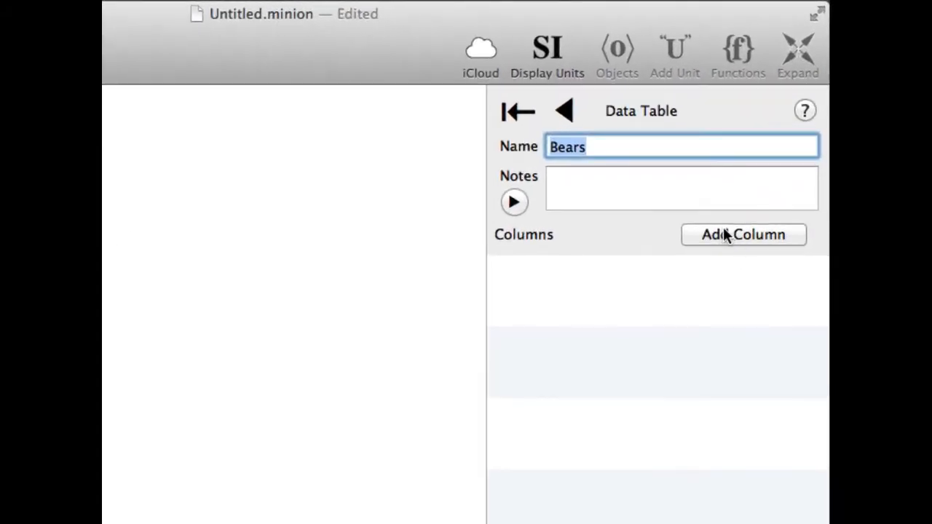
# Add a column named Sighted to the Bears table with the initial value {now}.
pyautogui.click(723, 229)
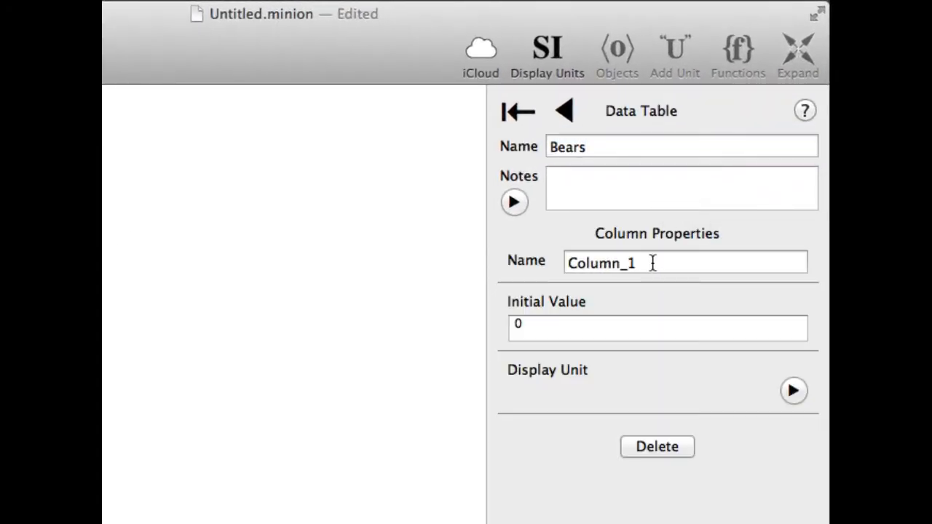
pyautogui.write('Sighted')
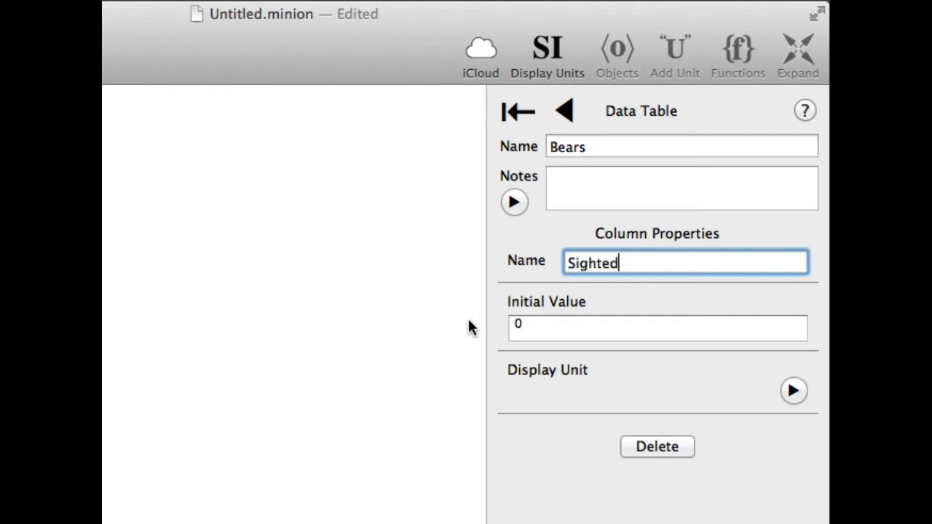
pyautogui.click(561, 326)
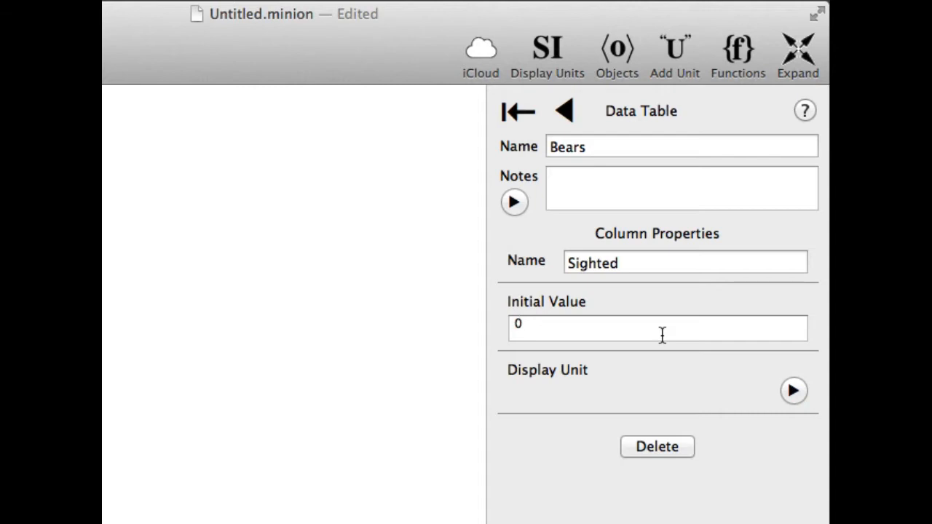
pyautogui.press('BackSpace')
pyautogui.write('{now}')
# Return to the Bears table's data view and add the first row.
pyautogui.click(565, 113)
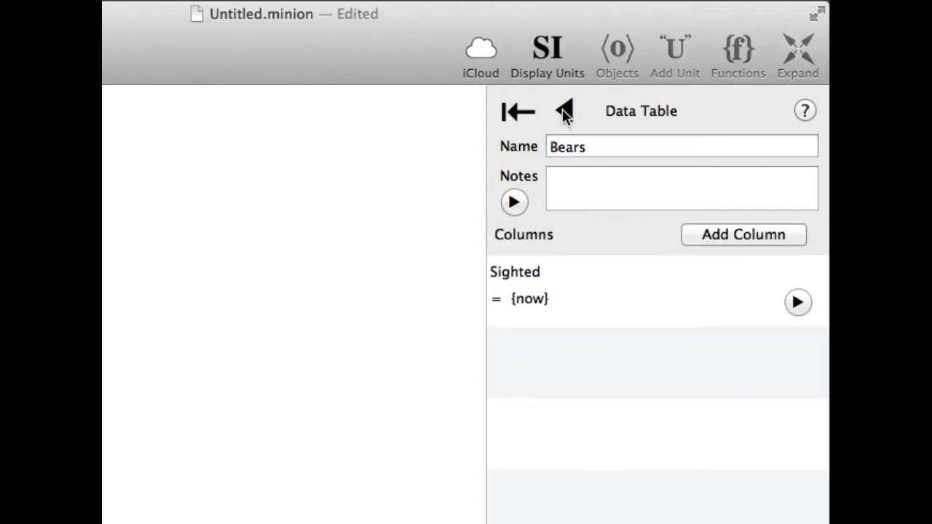
pyautogui.click(565, 115)
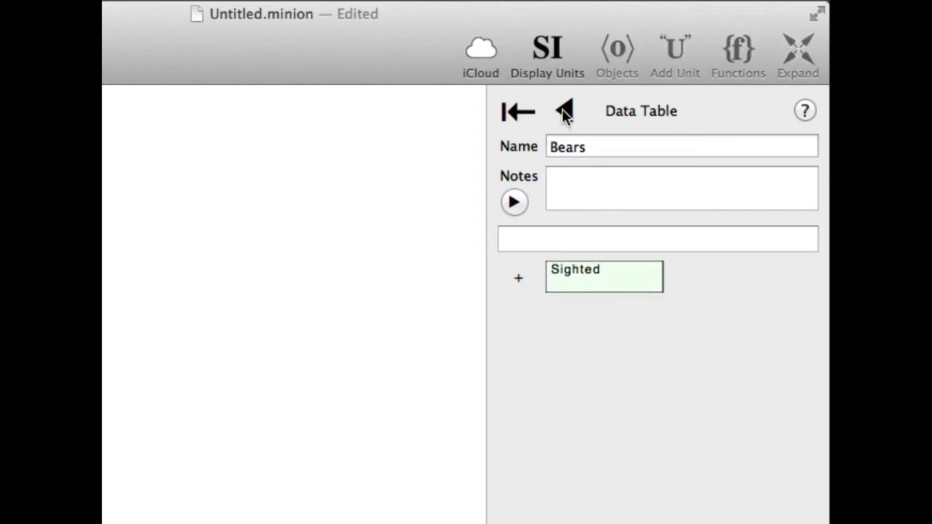
pyautogui.click(519, 280)
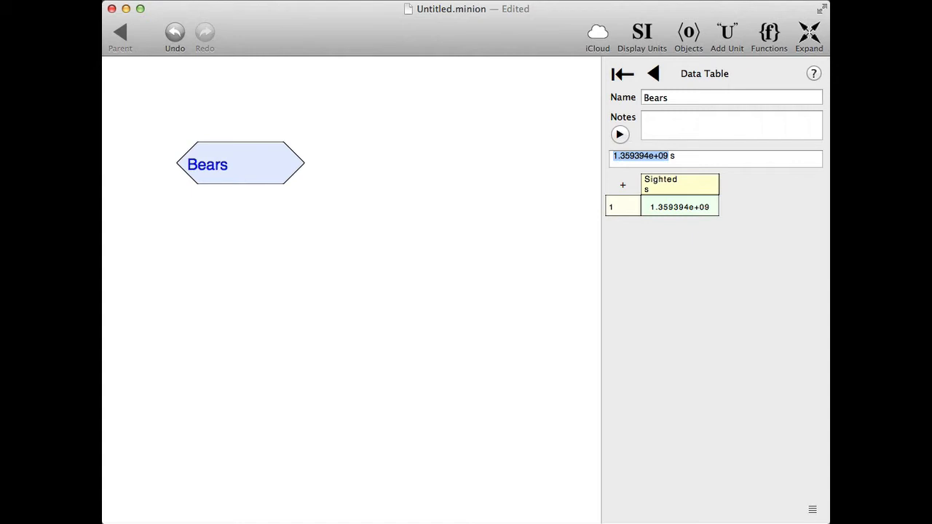
# Set the Sighted column's initial value to 0.
pyautogui.click(812, 509)
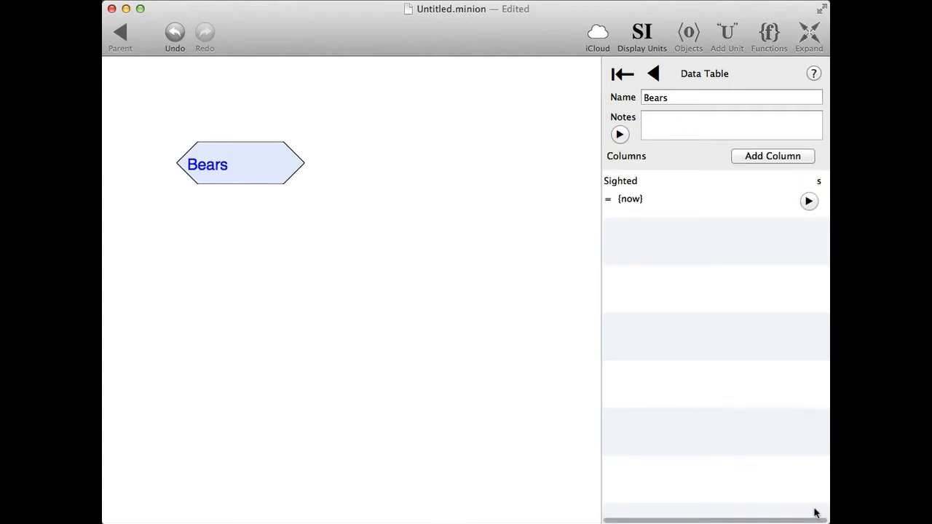
pyautogui.click(808, 201)
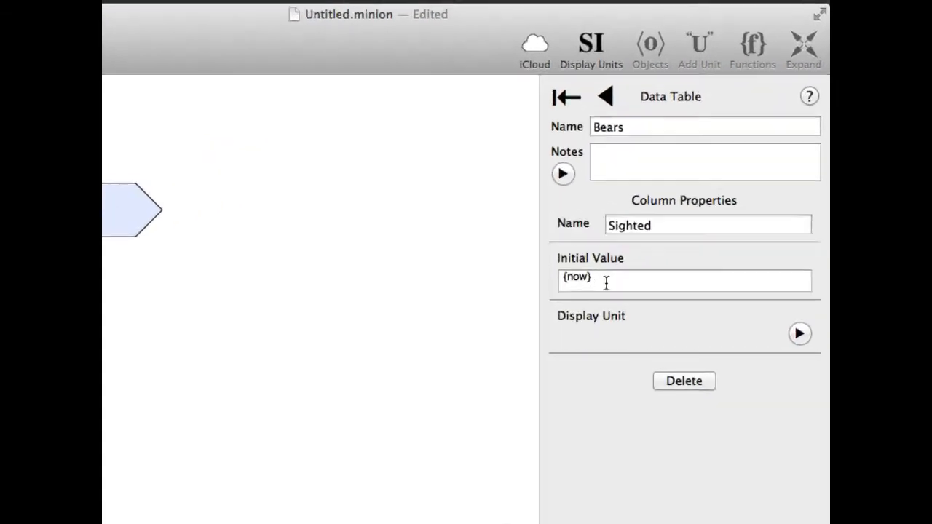
pyautogui.moveTo(655, 215); pyautogui.dragTo(575, 217)
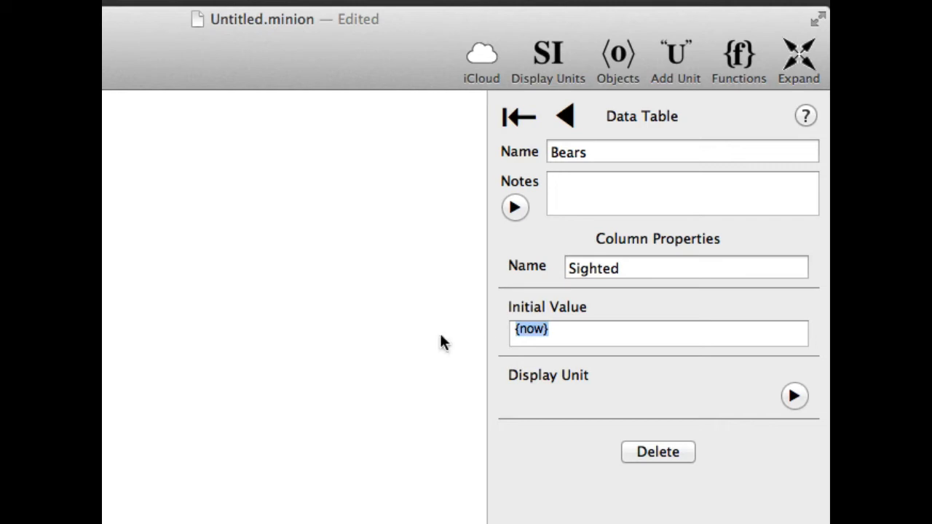
pyautogui.write('0')
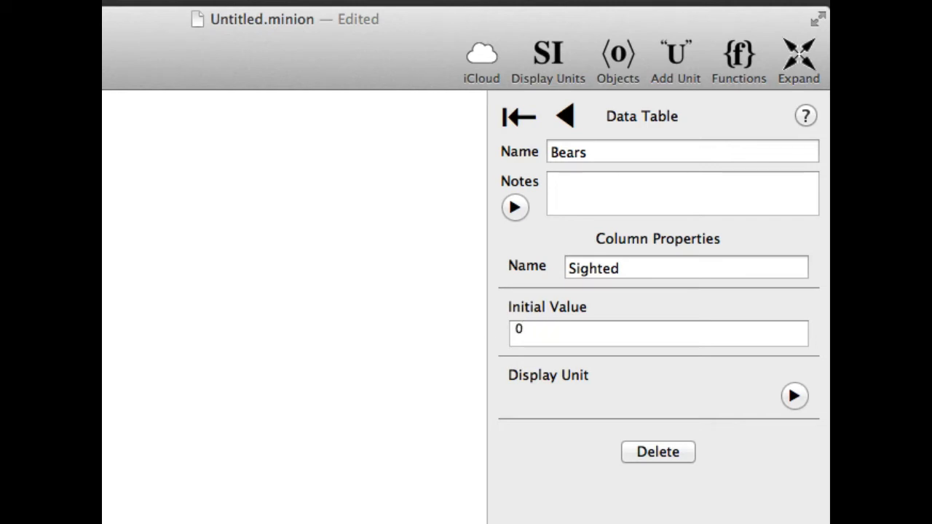
pyautogui.click(566, 130)
pyautogui.click(566, 115)
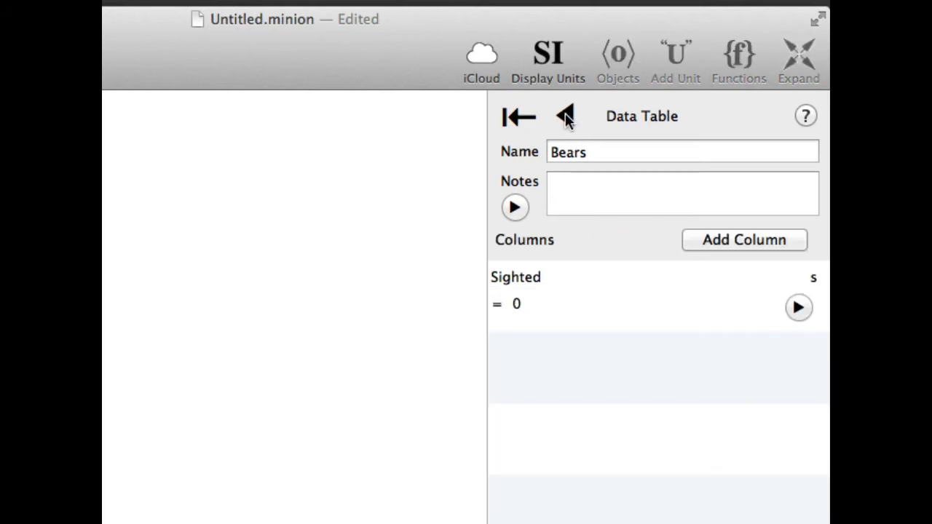
# Try adding a row with the 0 initial value to the Bears table, and delete that row.
pyautogui.click(565, 113)
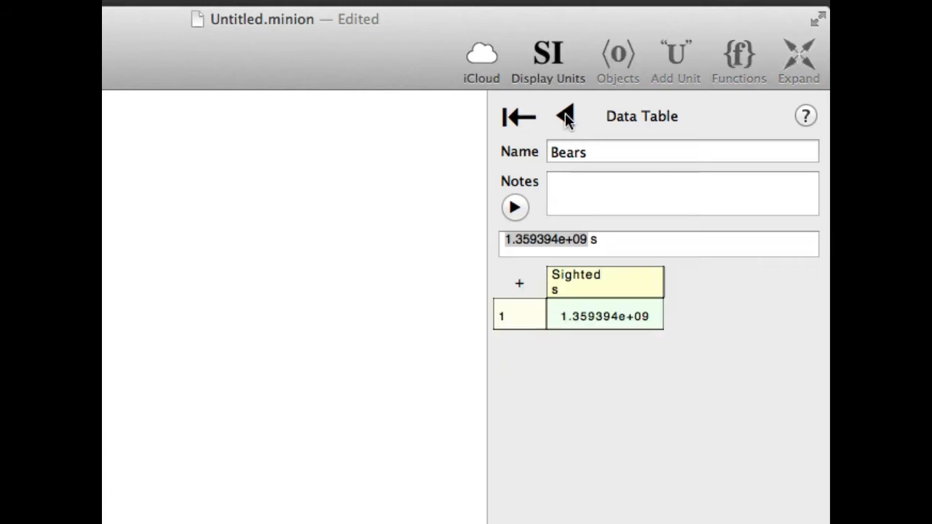
pyautogui.click(519, 286)
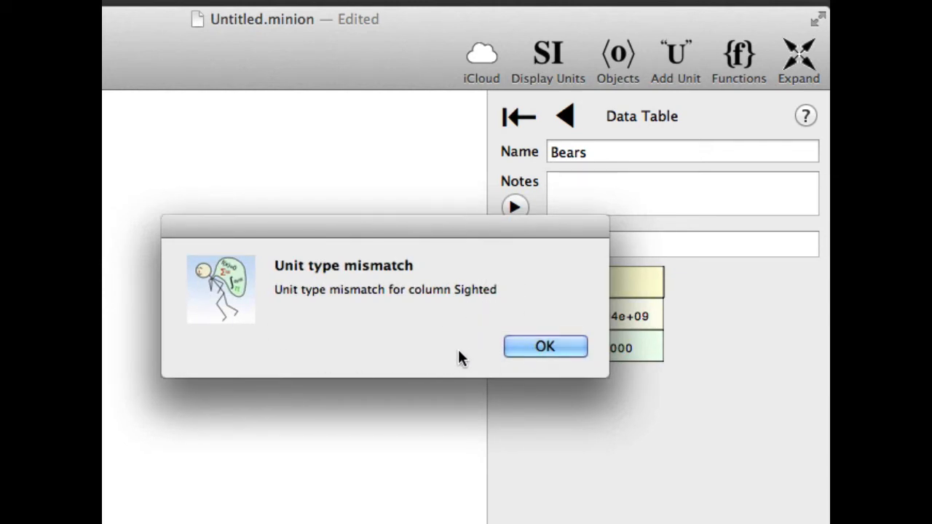
pyautogui.click(550, 345)
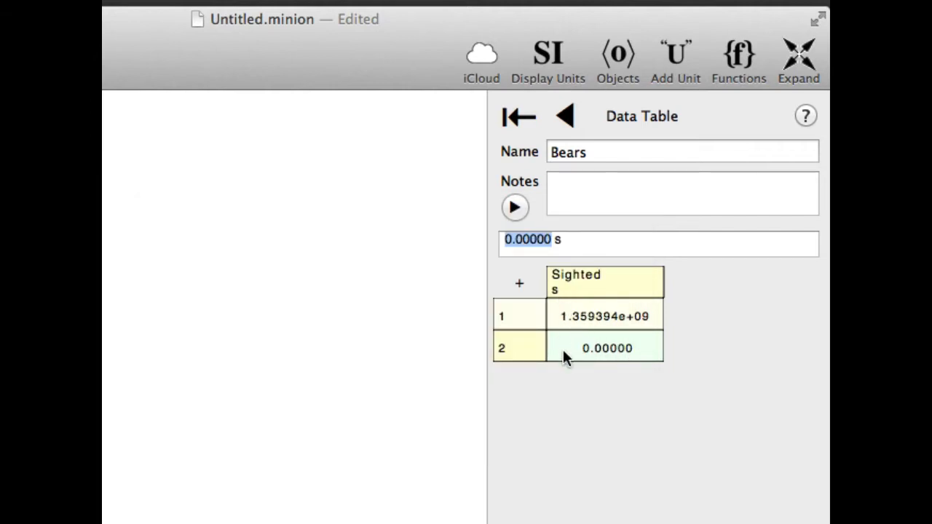
pyautogui.click(513, 356)
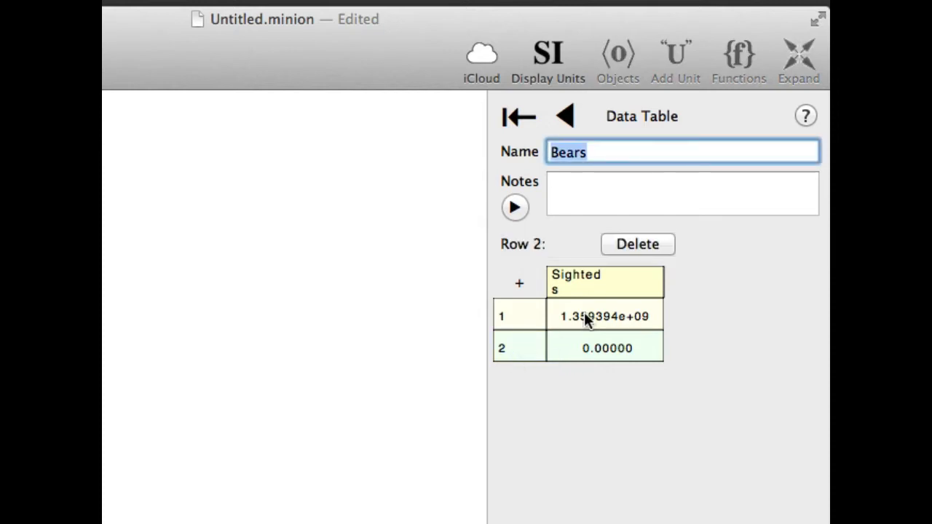
pyautogui.click(648, 245)
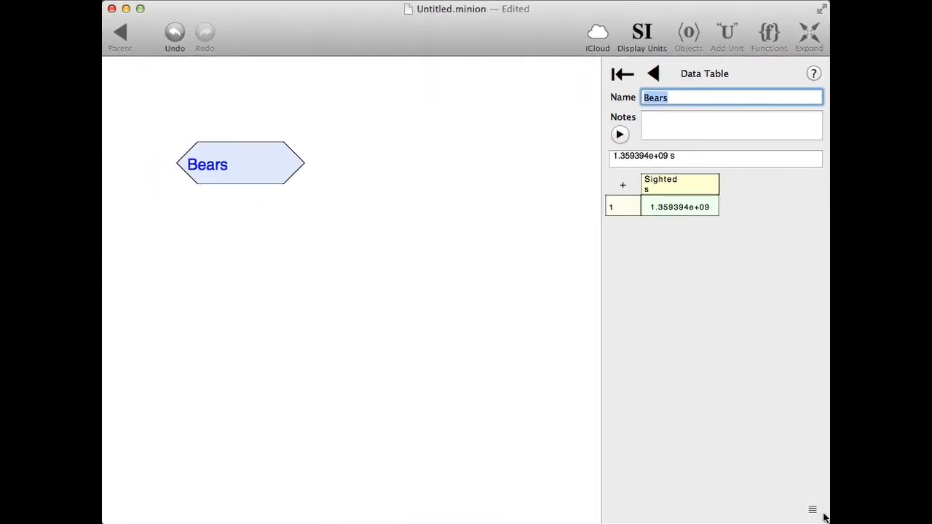
# Set the Sighted column's initial value to {now} and its display unit to date.
pyautogui.click(814, 512)
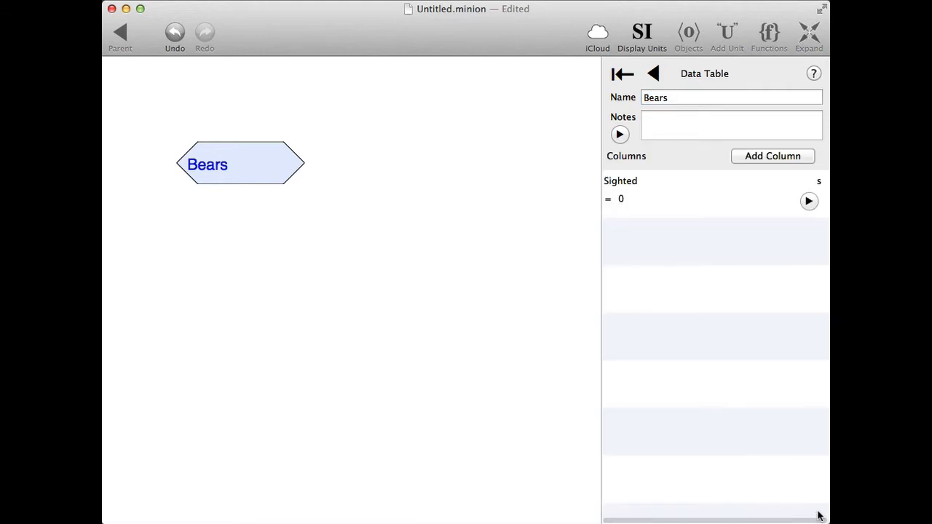
pyautogui.click(809, 201)
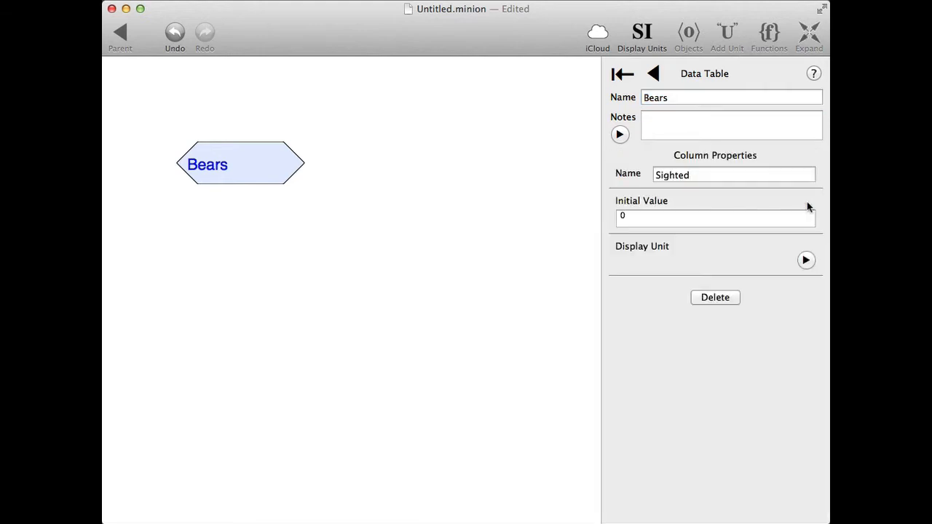
pyautogui.moveTo(554, 332); pyautogui.dragTo(412, 334)
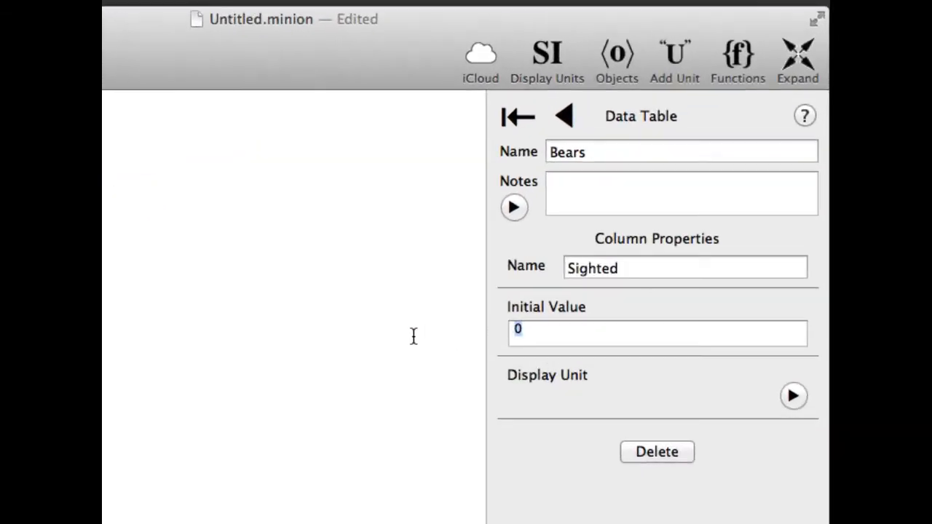
pyautogui.write('{now}')
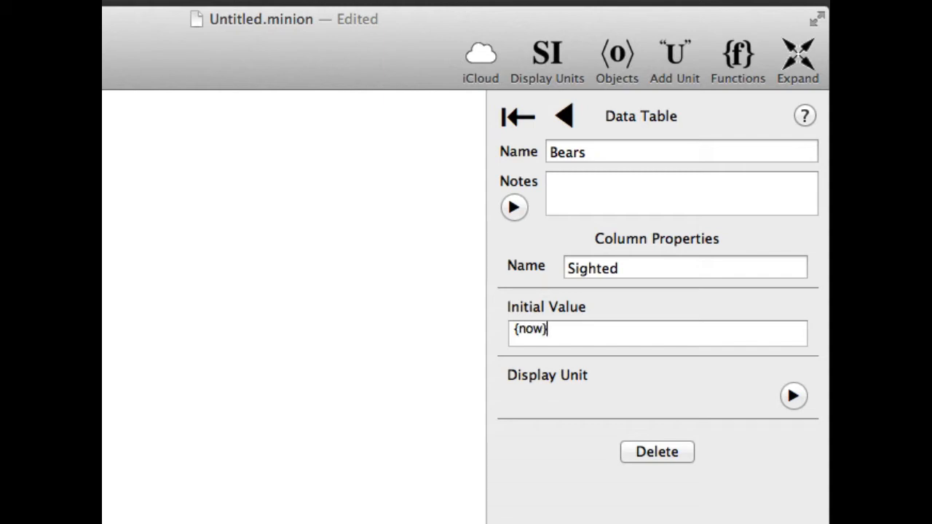
pyautogui.click(793, 395)
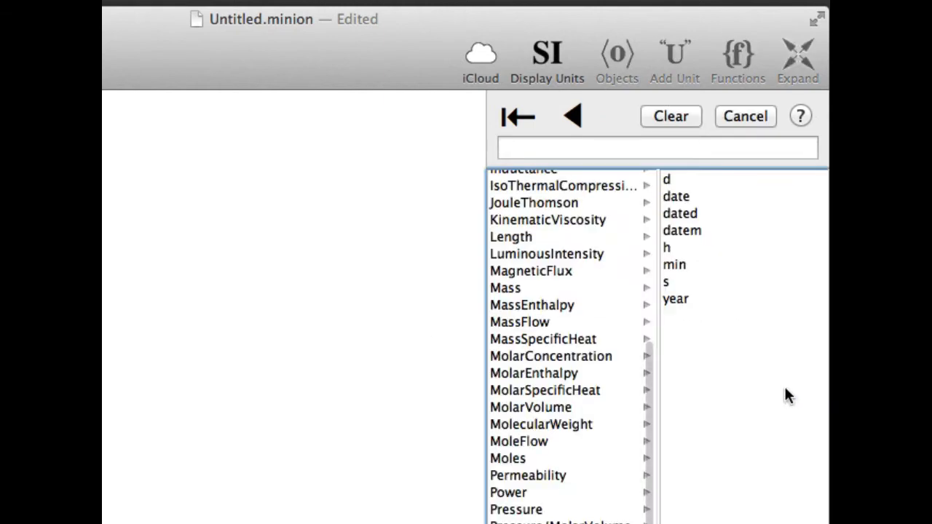
pyautogui.click(688, 196)
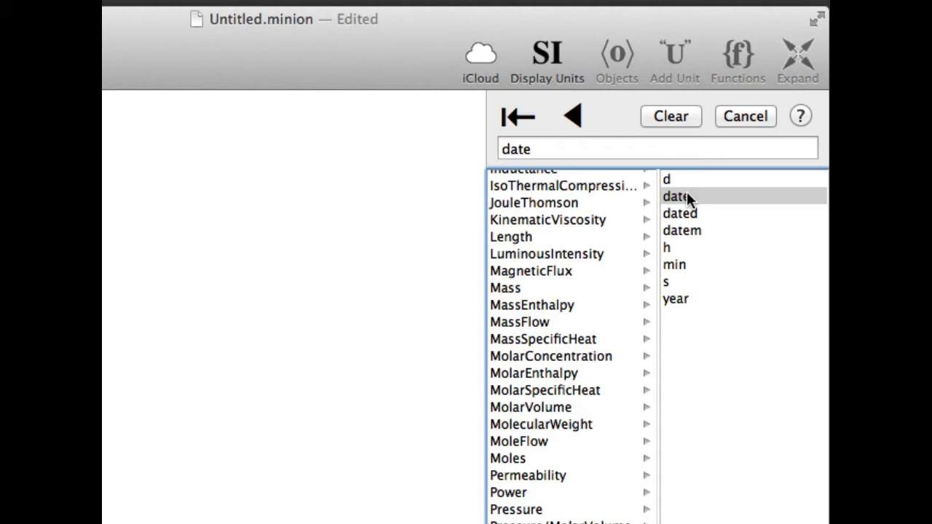
pyautogui.click(572, 116)
# Return to the Bears table's data view and add a second row.
pyautogui.click(568, 116)
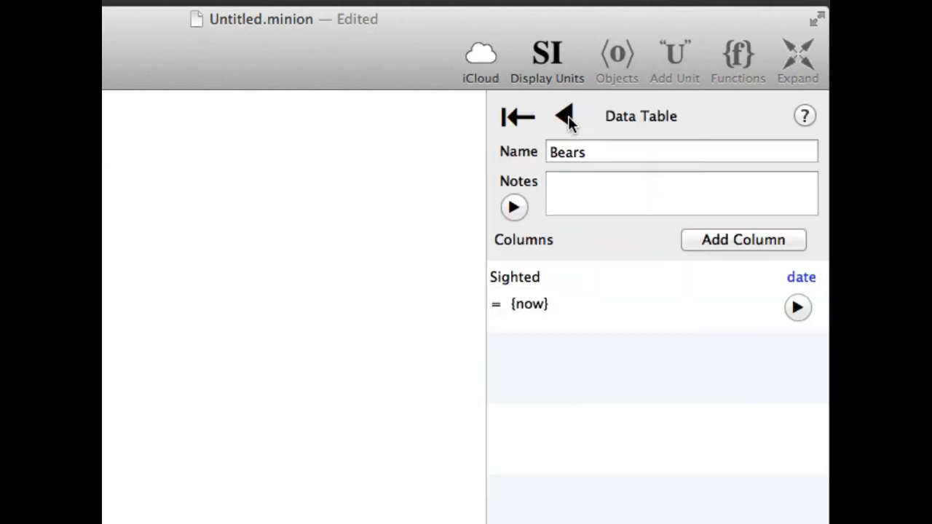
pyautogui.click(568, 116)
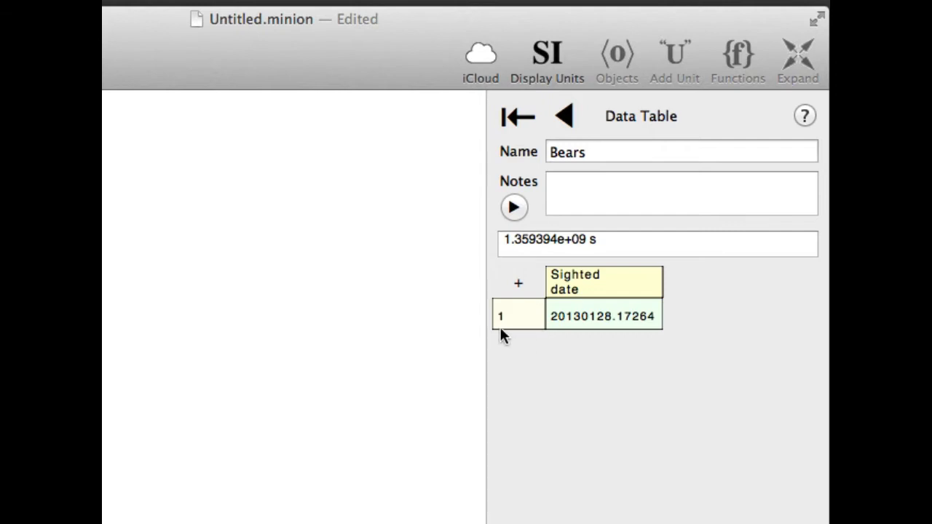
pyautogui.click(517, 284)
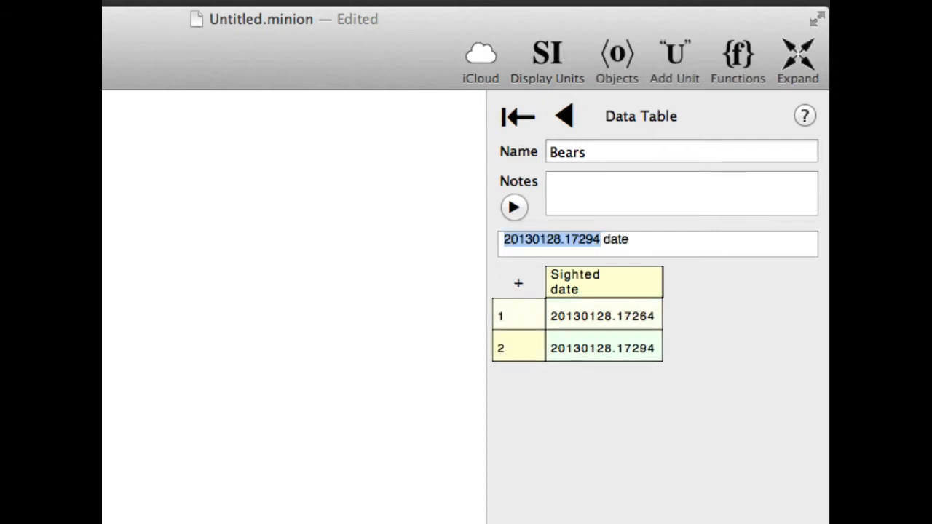
# Add a column named Name to the Bears table with the text initial value "Unknown".
pyautogui.click(811, 515)
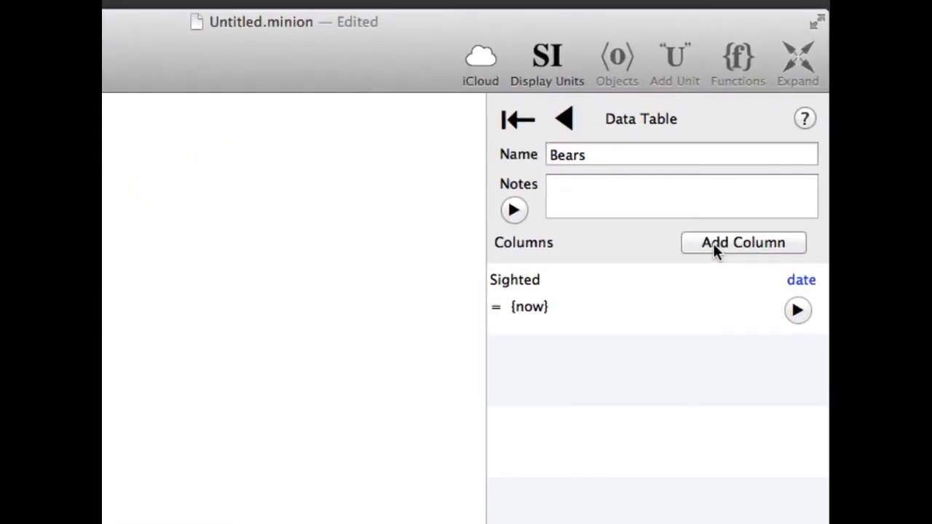
pyautogui.click(713, 244)
pyautogui.moveTo(643, 266); pyautogui.dragTo(517, 275)
pyautogui.write('Name')
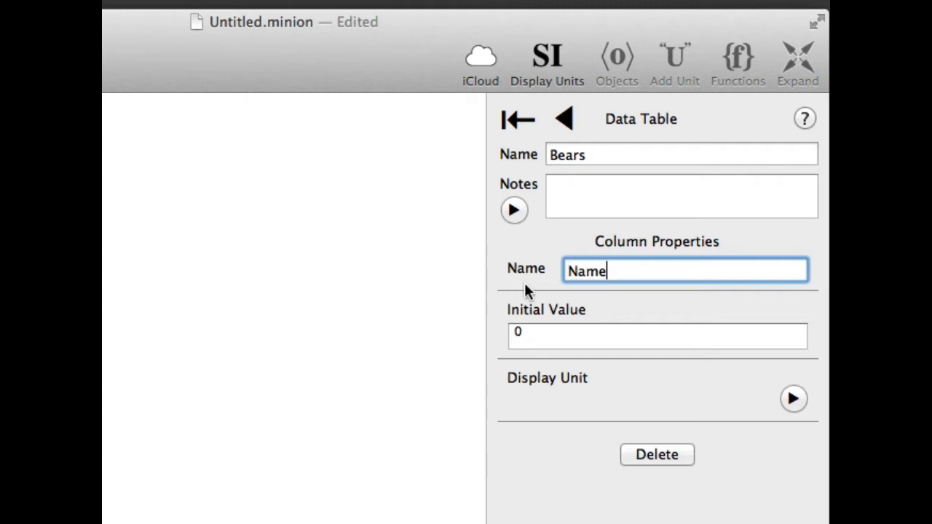
pyautogui.click(538, 332)
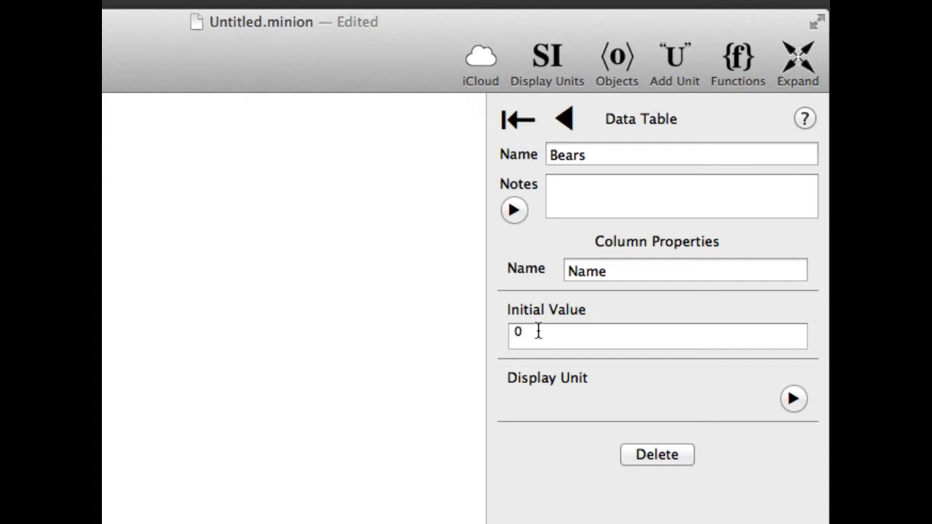
pyautogui.press('BackSpace')
pyautogui.write('"Unknown"')
# Return to the Bears table's data view and set the Name to Papa in row 1 and Mama in row 2.
pyautogui.click(565, 118)
pyautogui.click(564, 119)
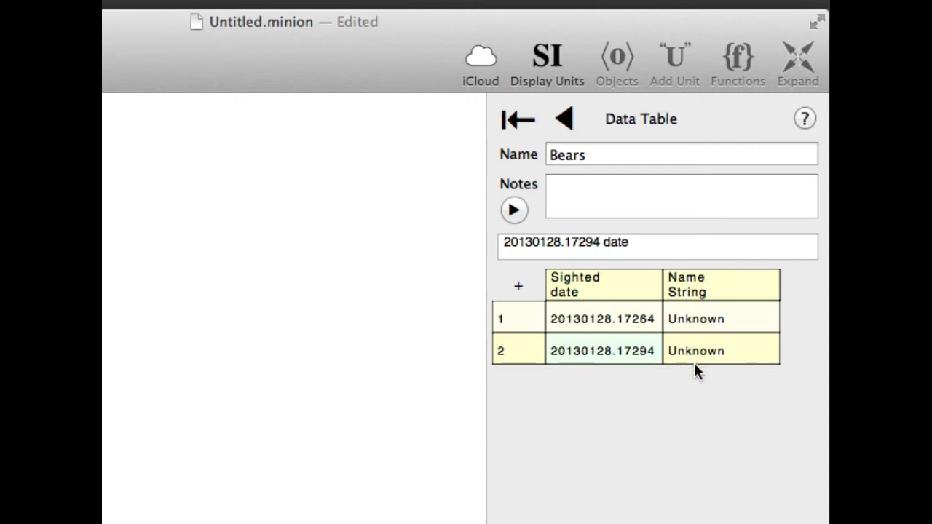
pyautogui.click(699, 322)
pyautogui.write('Papa')
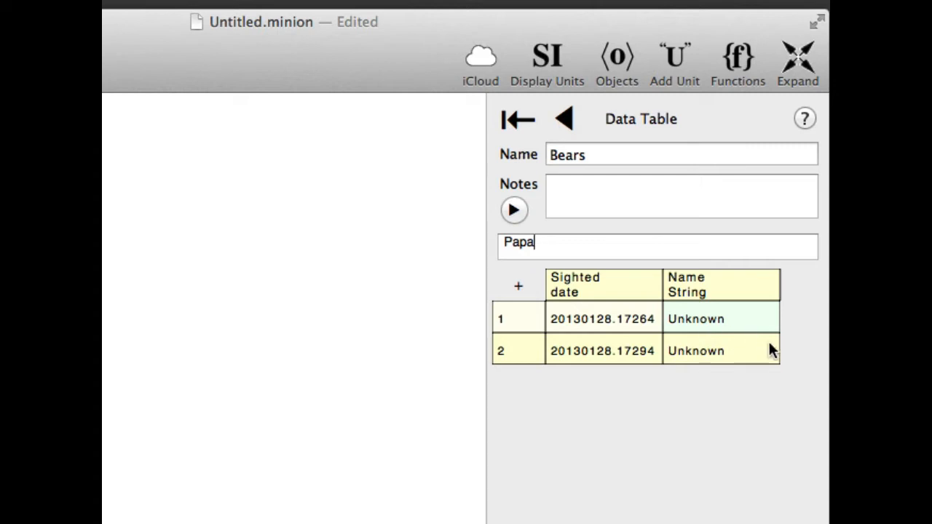
pyautogui.click(703, 353)
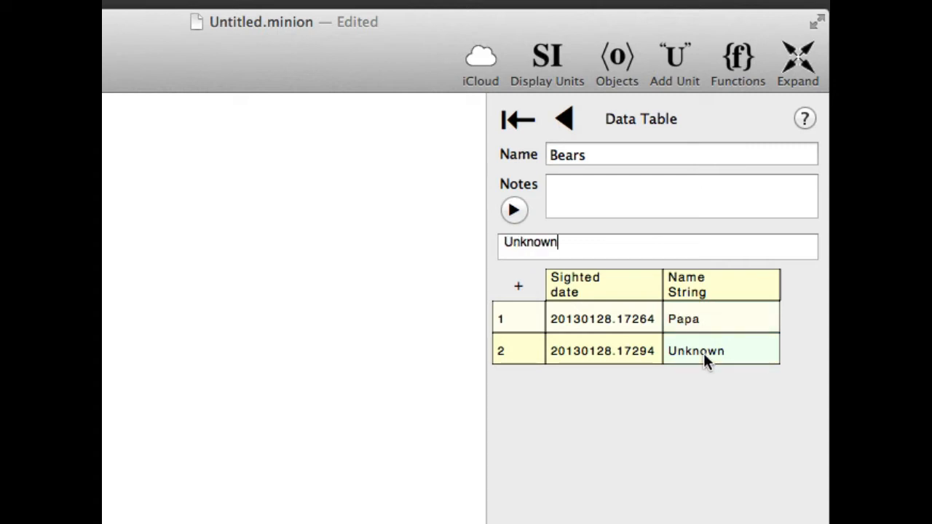
pyautogui.write('Mam')
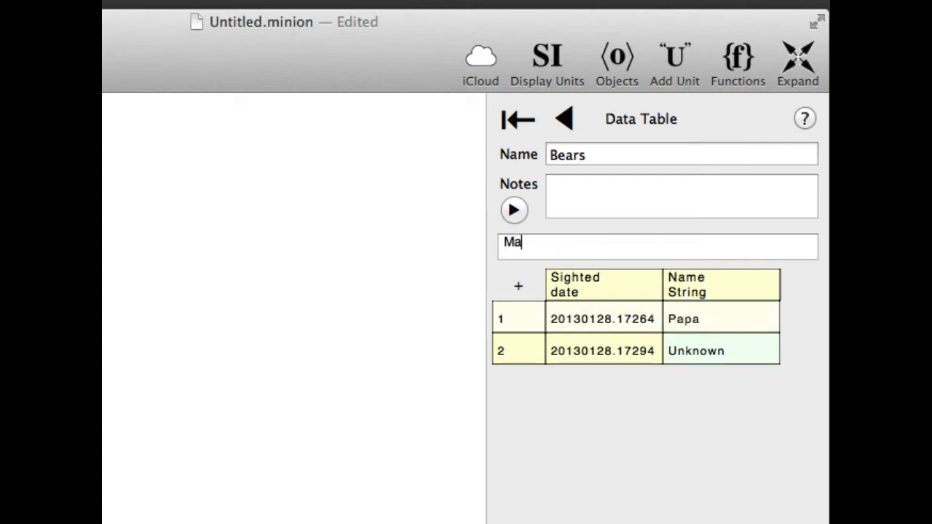
pyautogui.write('a')
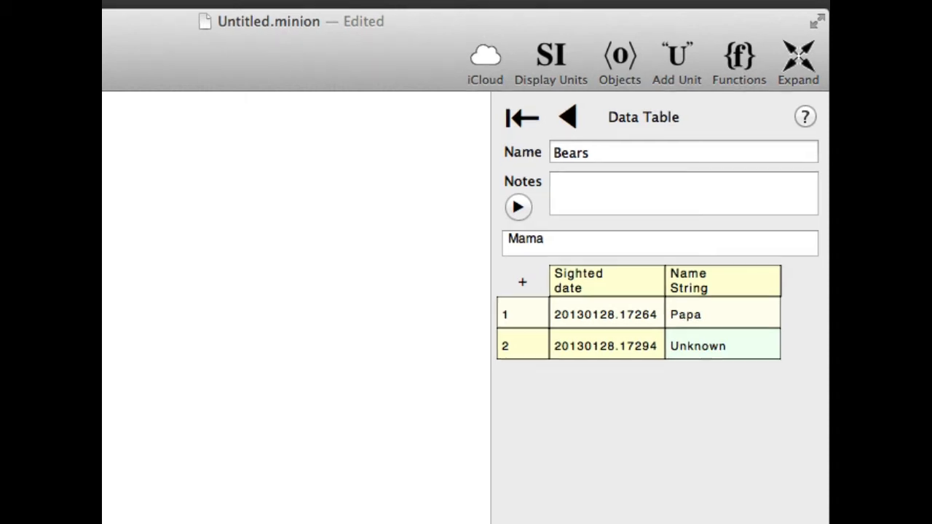
pyautogui.press('Return')
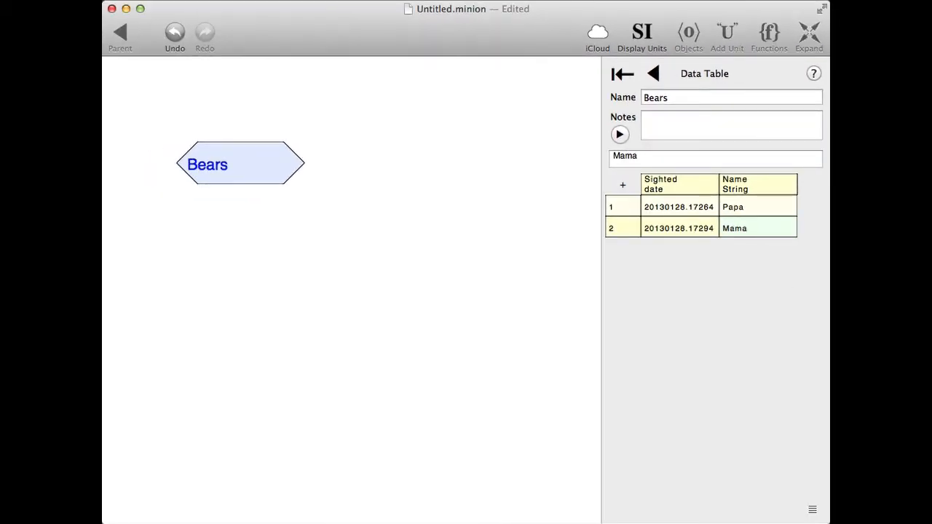
# Add a column named Weight to the Bears table with the initial value 0 kg.
pyautogui.click(812, 510)
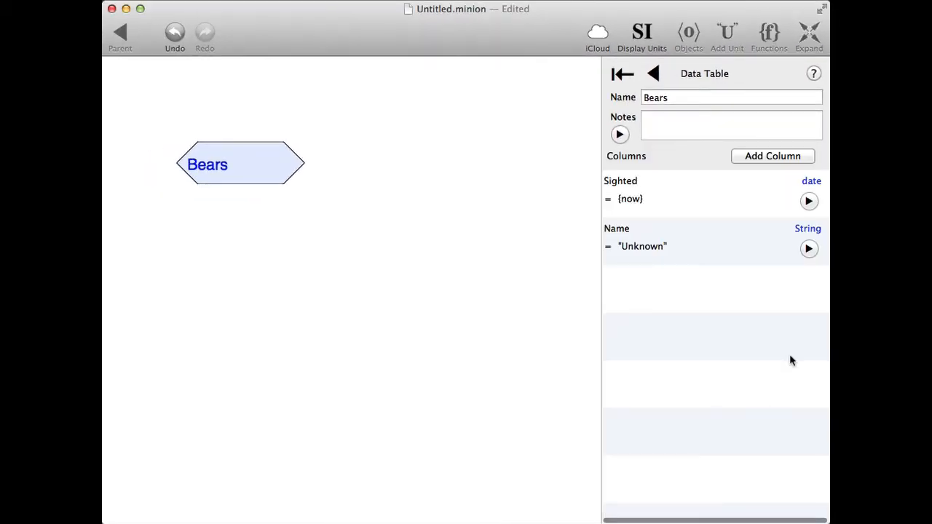
pyautogui.click(770, 156)
pyautogui.click(653, 271)
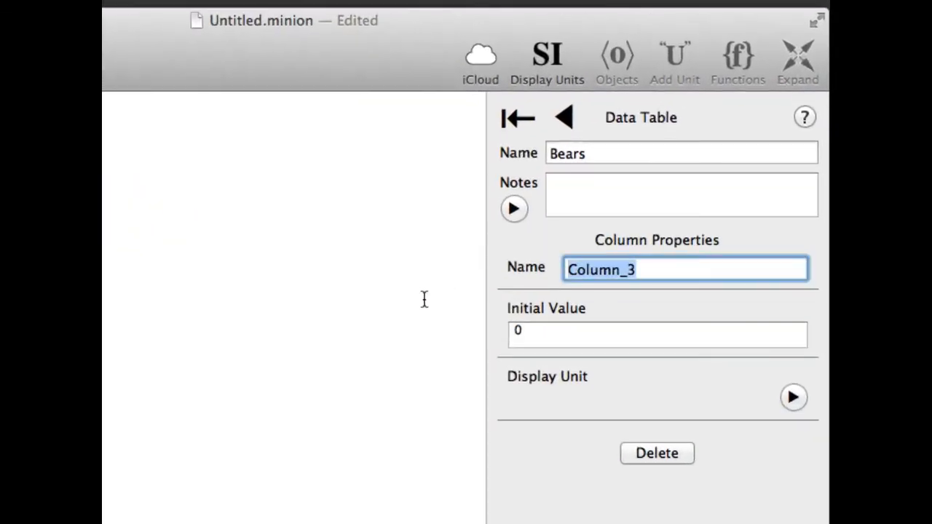
pyautogui.write('Weight')
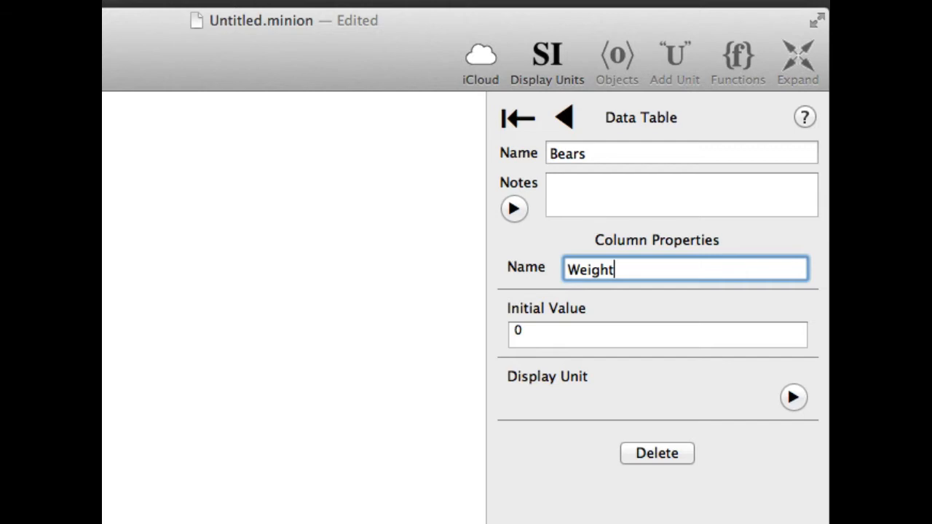
pyautogui.press('Tab')
pyautogui.write('kg')
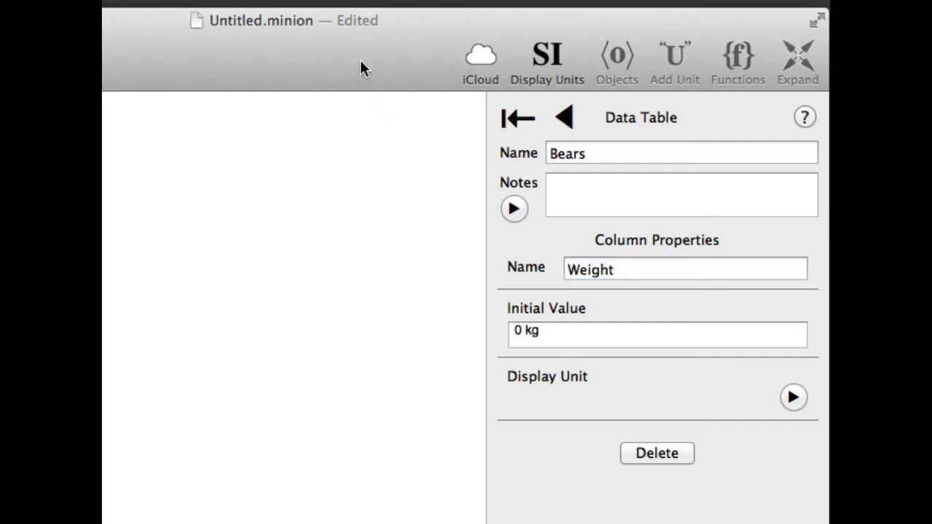
# In the widened data view of the Bears table, set Papa's Weight to 250 kg and Mama's Weight to 150 kg.
pyautogui.click(570, 115)
pyautogui.click(569, 115)
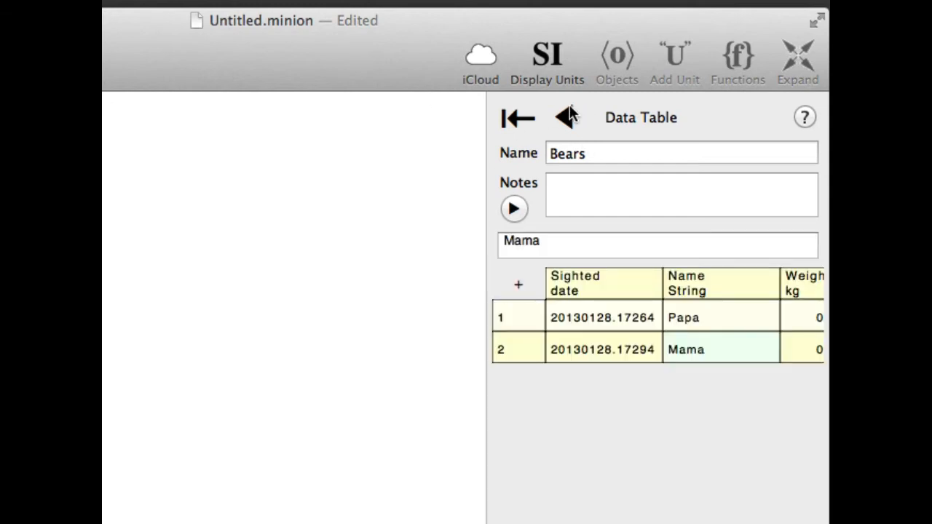
pyautogui.moveTo(484, 131); pyautogui.dragTo(233, 188)
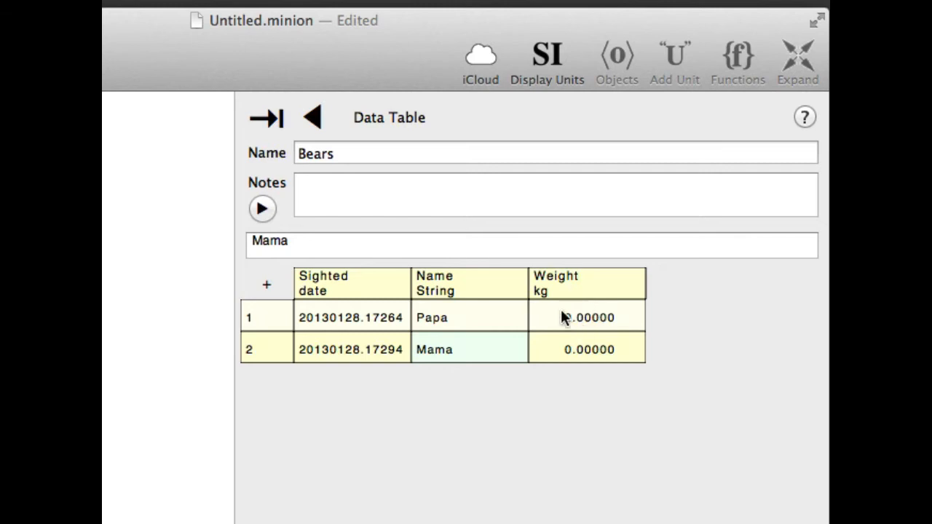
pyautogui.click(585, 318)
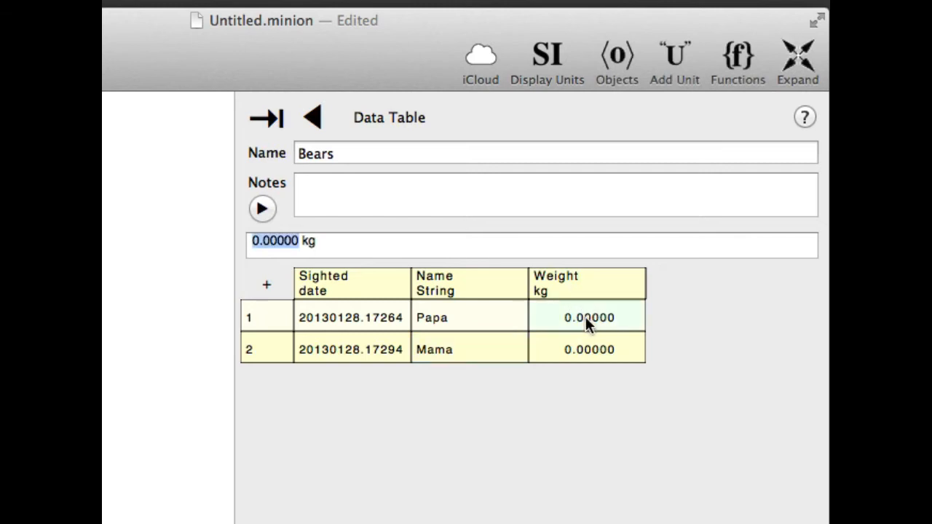
pyautogui.write('250')
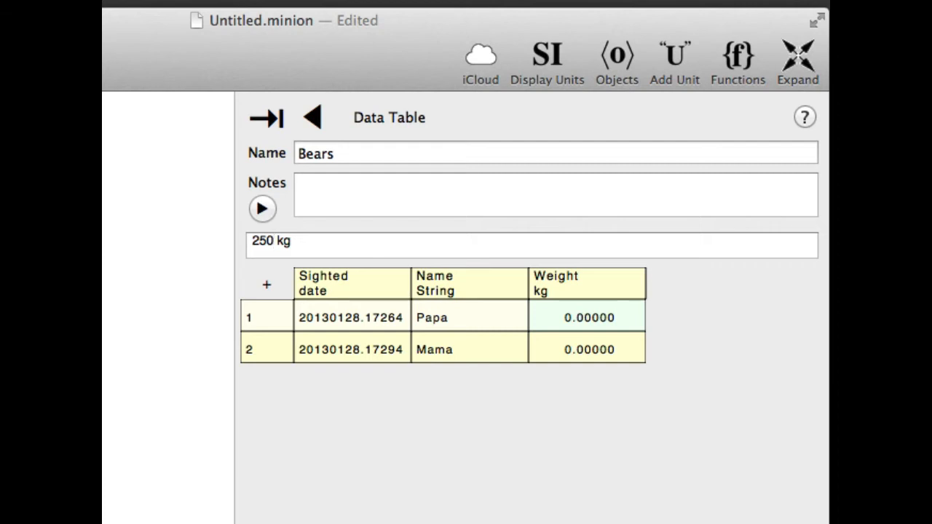
pyautogui.click(584, 356)
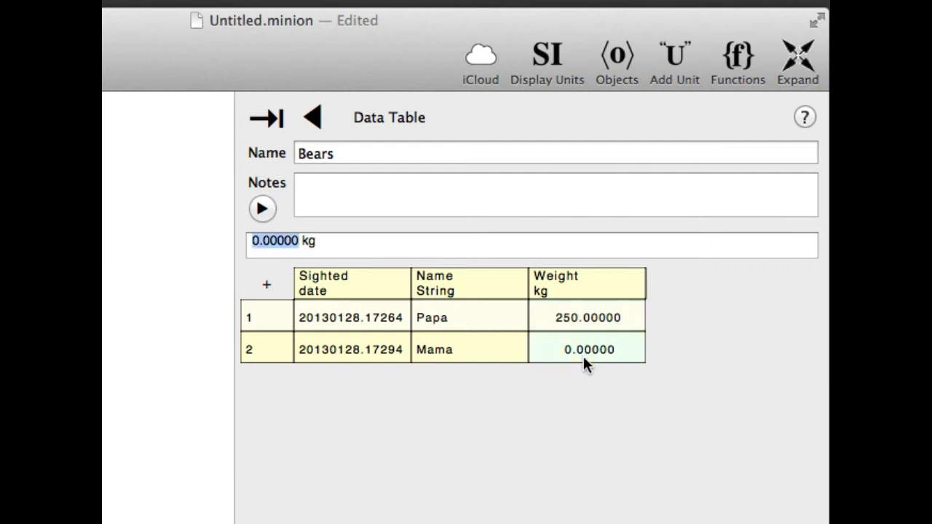
pyautogui.write('150')
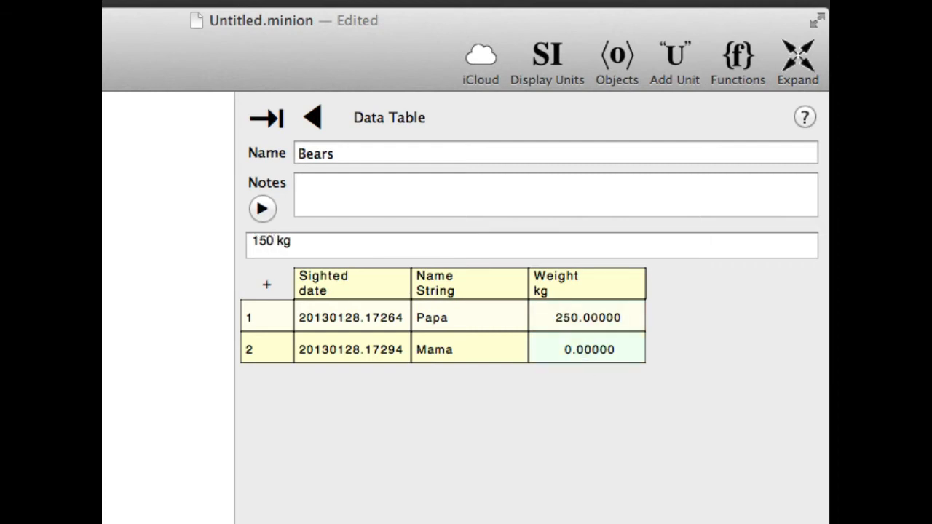
pyautogui.press('Return')
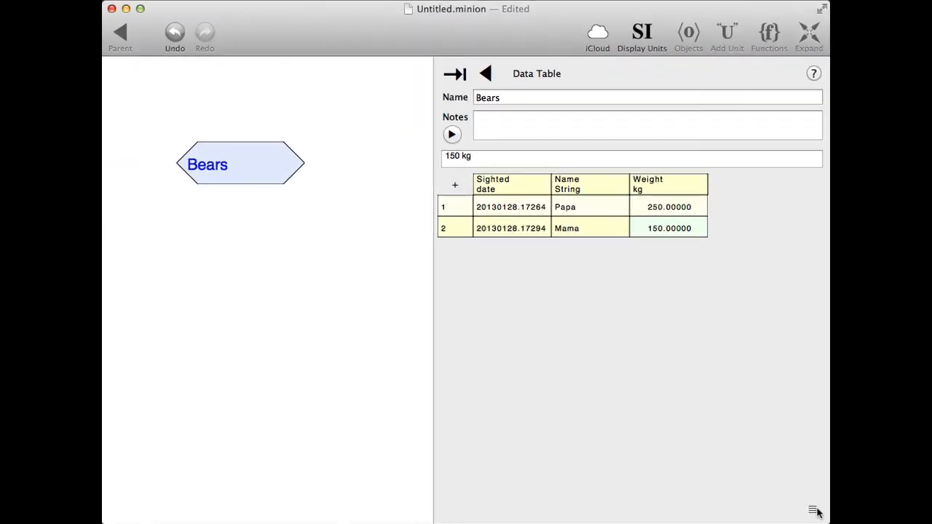
# Add a column named Length with a unitless initial value of 0 and return to the Bears table's data view.
pyautogui.click(816, 510)
pyautogui.click(604, 156)
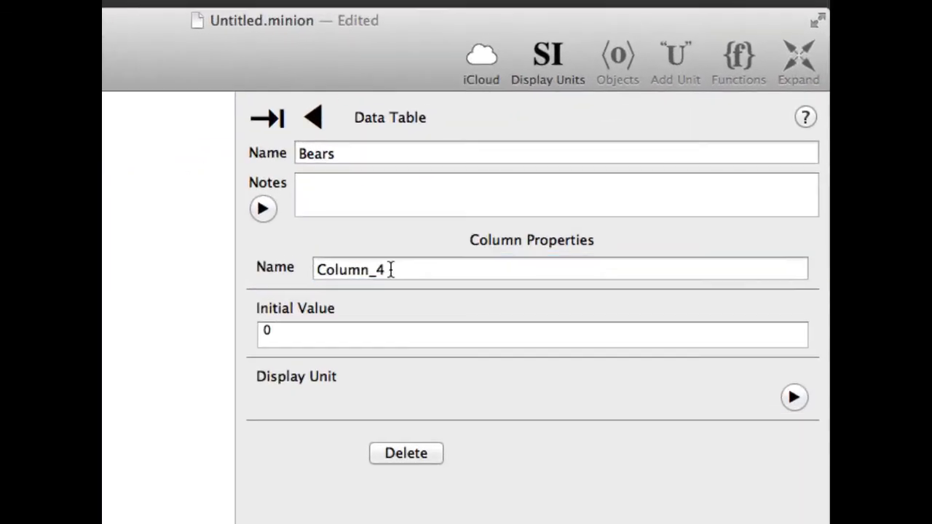
pyautogui.doubleClick(391, 269)
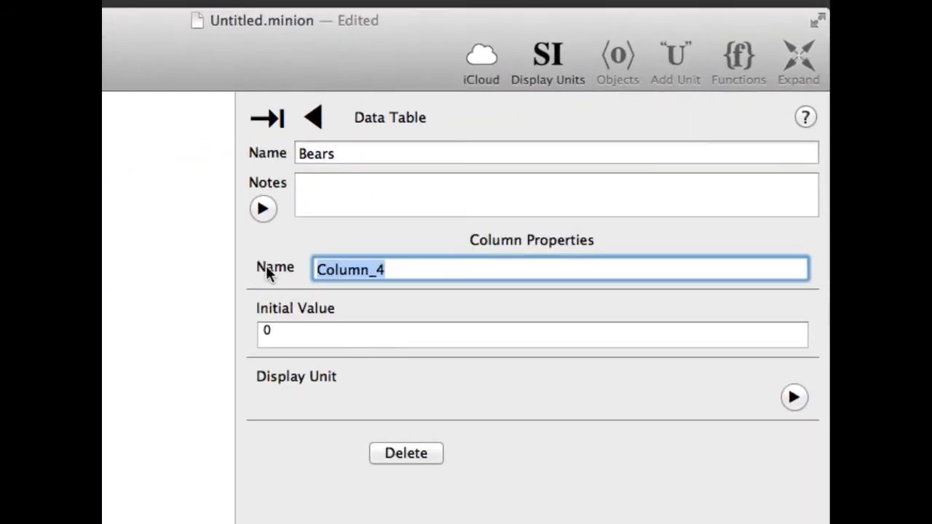
pyautogui.write('Length')
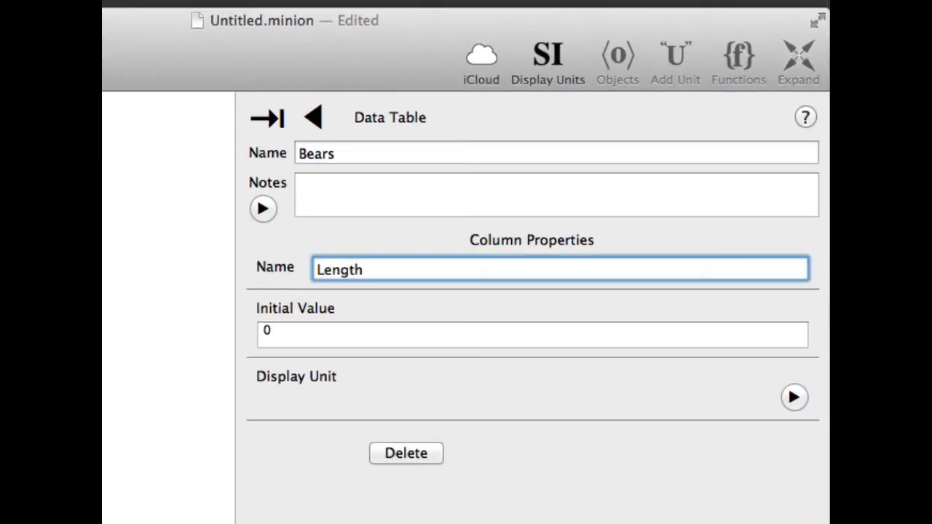
pyautogui.click(287, 339)
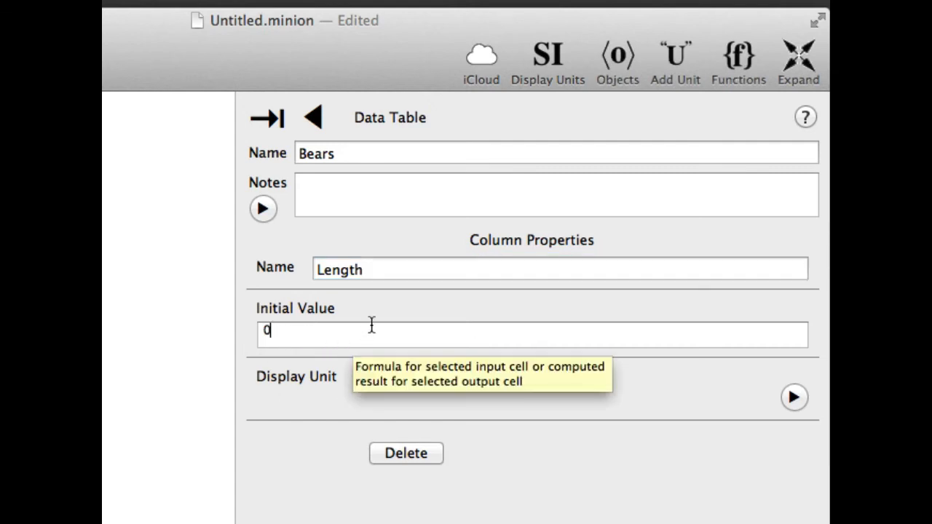
pyautogui.click(314, 119)
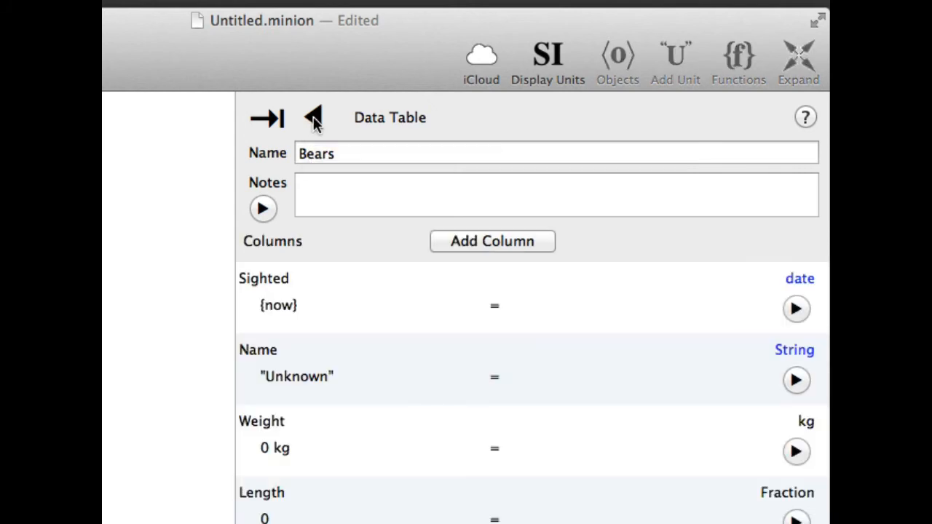
pyautogui.click(314, 120)
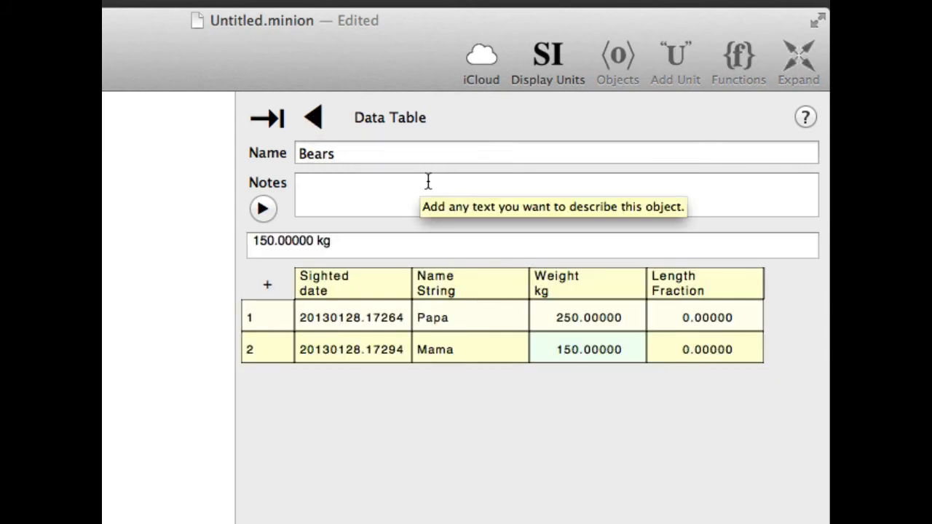
# Try to set Papa's Length in row 1 to 2.2 m.
pyautogui.click(704, 329)
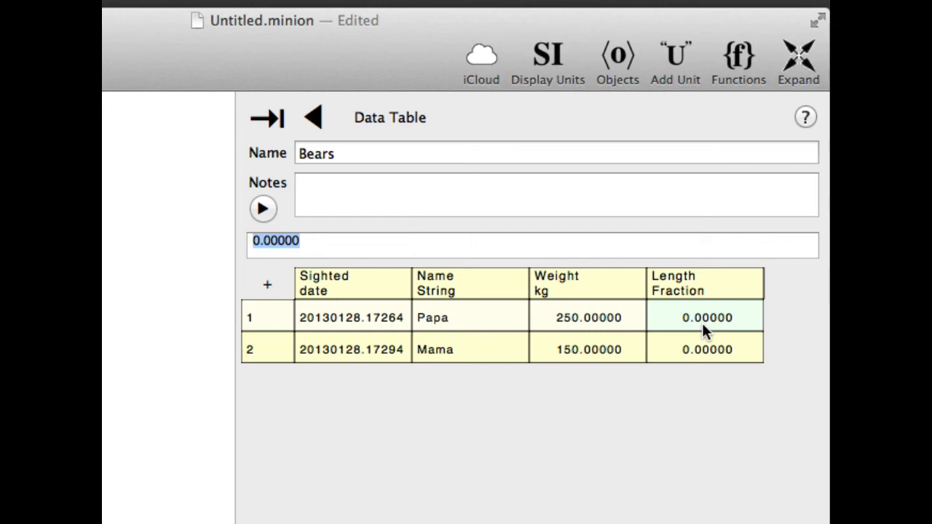
pyautogui.write('2.2 m')
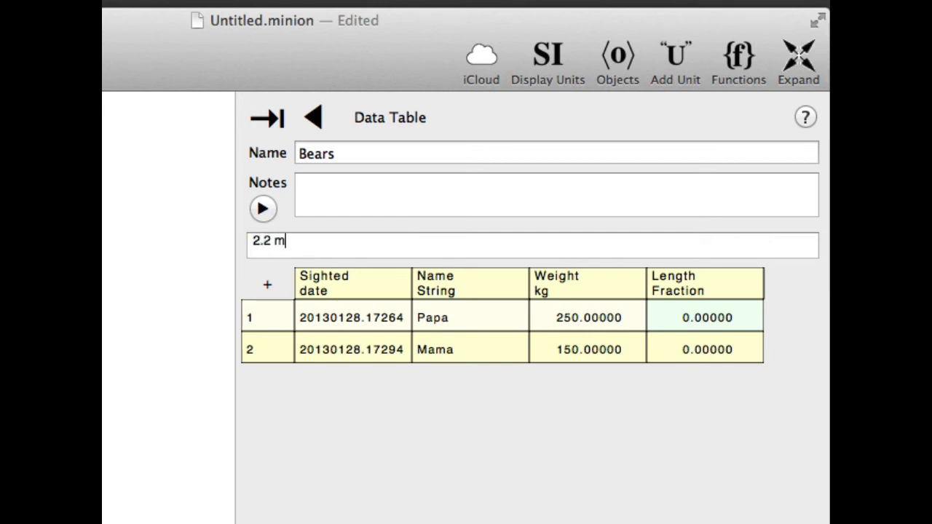
pyautogui.press('Return')
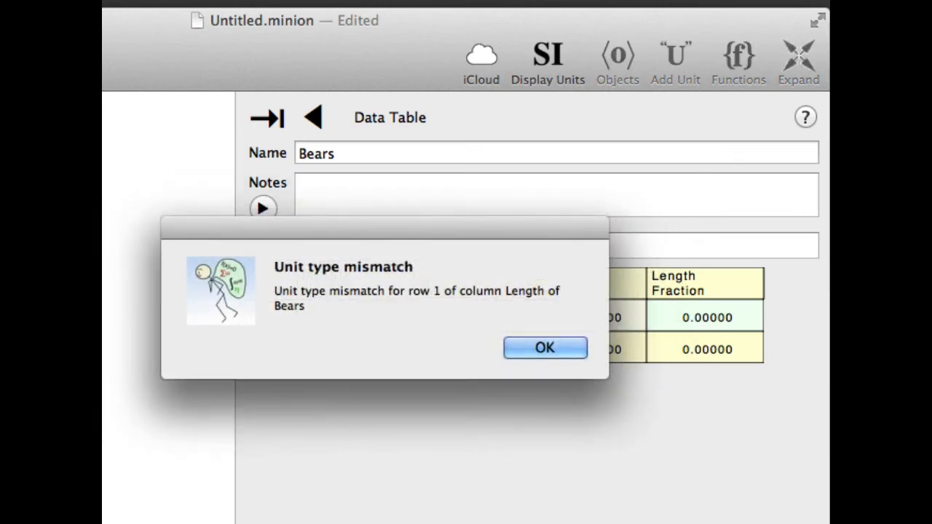
pyautogui.click(543, 351)
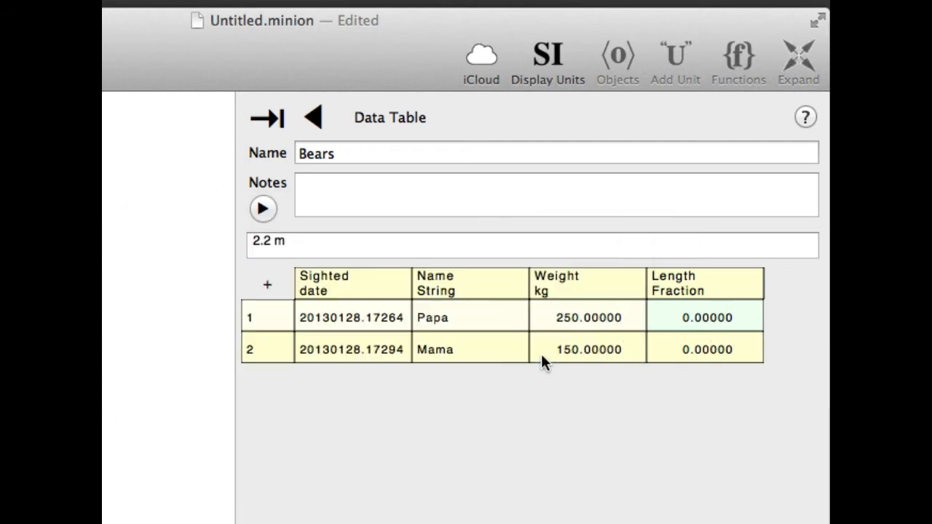
# Remove the metre unit from Papa's Length entry to make it 2.2, and set Mama's Length to 1.8.
pyautogui.click(293, 237)
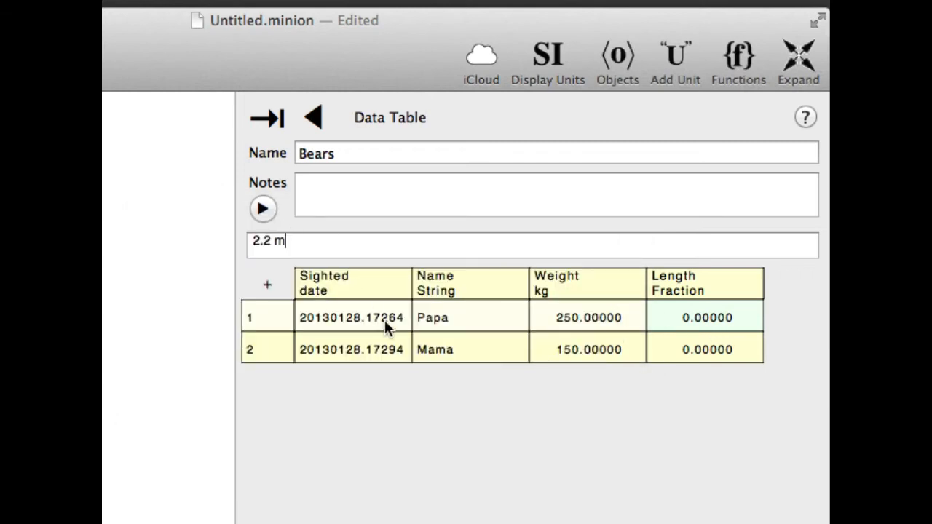
pyautogui.press('BackSpace')
pyautogui.press('BackSpace')
pyautogui.press('Return')
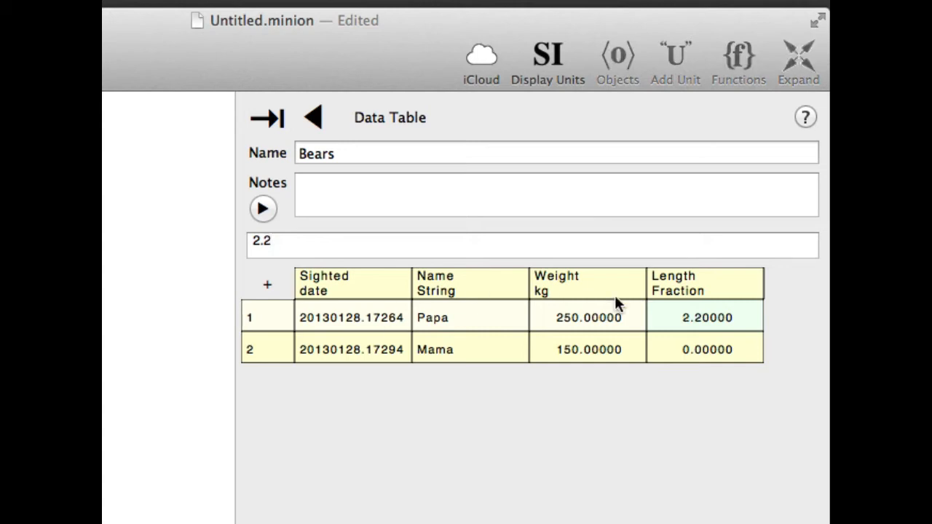
pyautogui.click(689, 353)
pyautogui.click(689, 352)
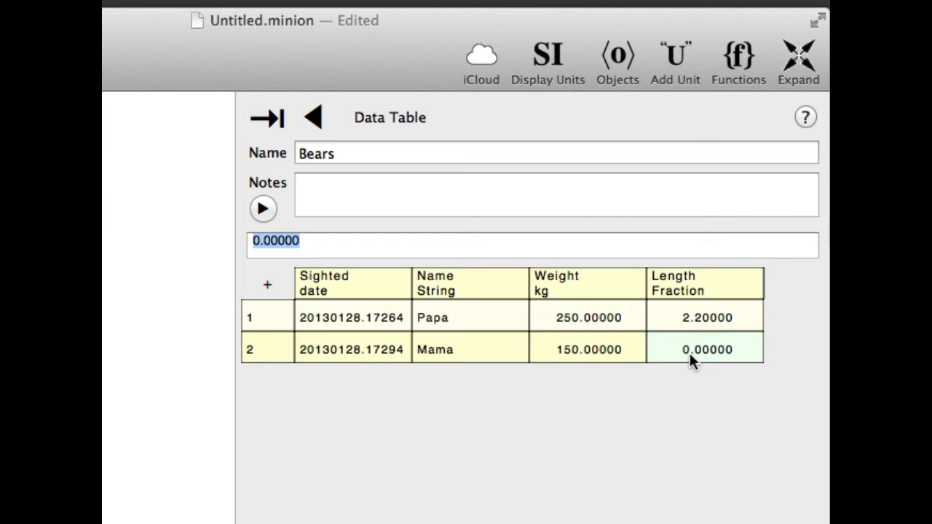
pyautogui.write('1.8')
pyautogui.press('Return')
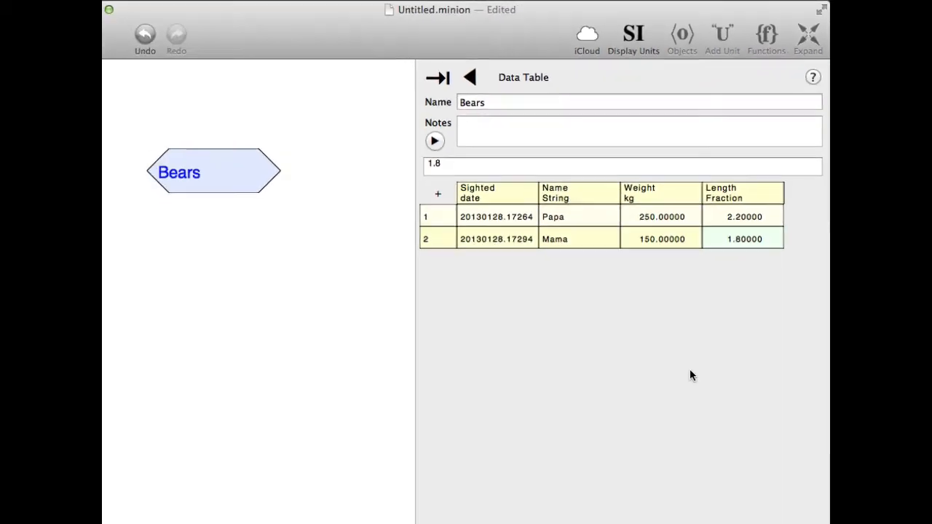
# Add a new column named NewLength to the Bears table.
pyautogui.click(813, 509)
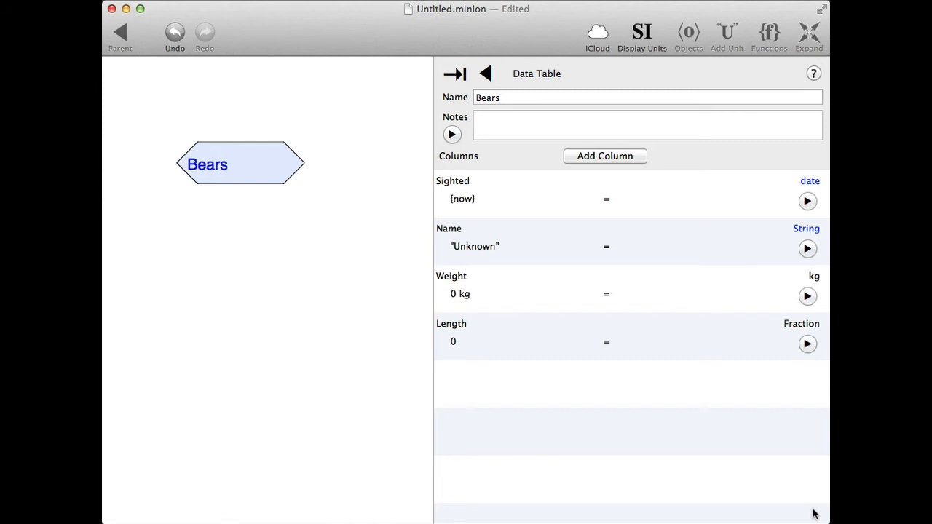
pyautogui.click(609, 159)
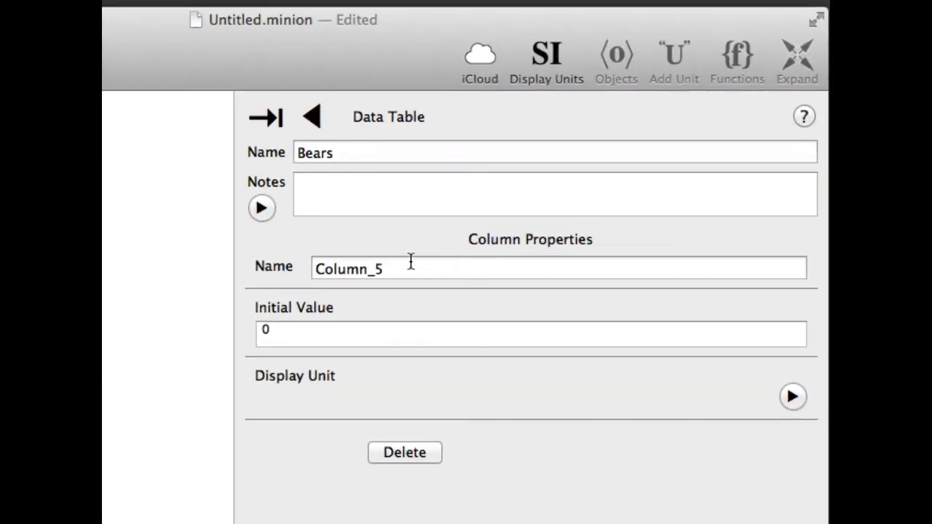
pyautogui.click(410, 264)
pyautogui.write('Ne')
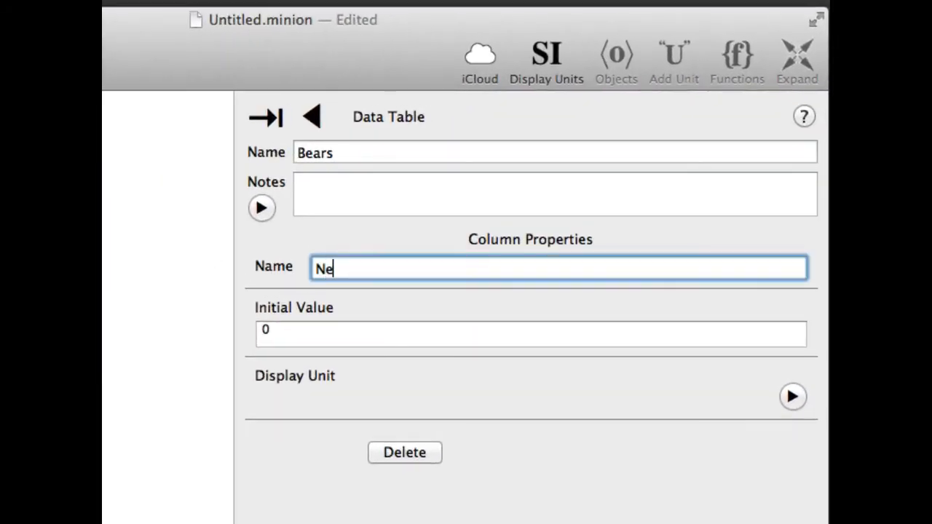
pyautogui.write('wLength')
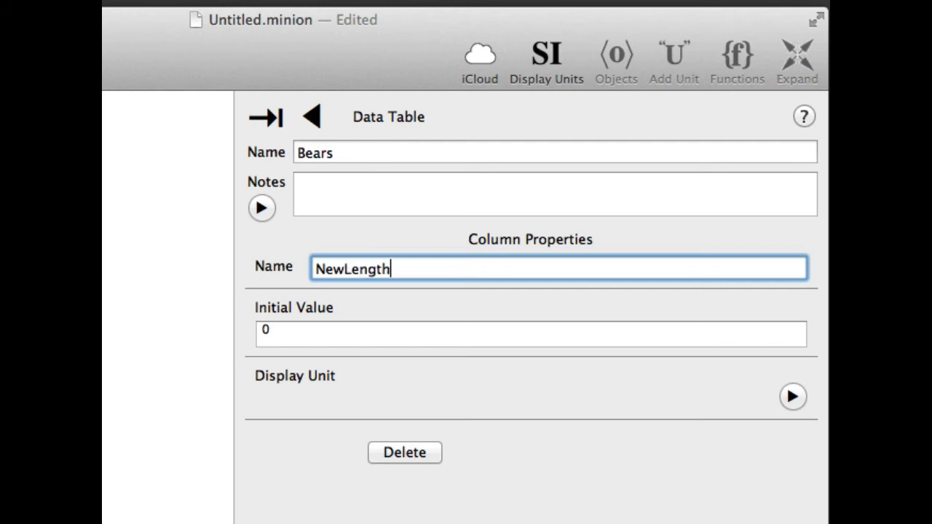
# Set the NewLength column's initial value to $.Length * 1 m and check the converted values in the table's data view.
pyautogui.click(281, 331)
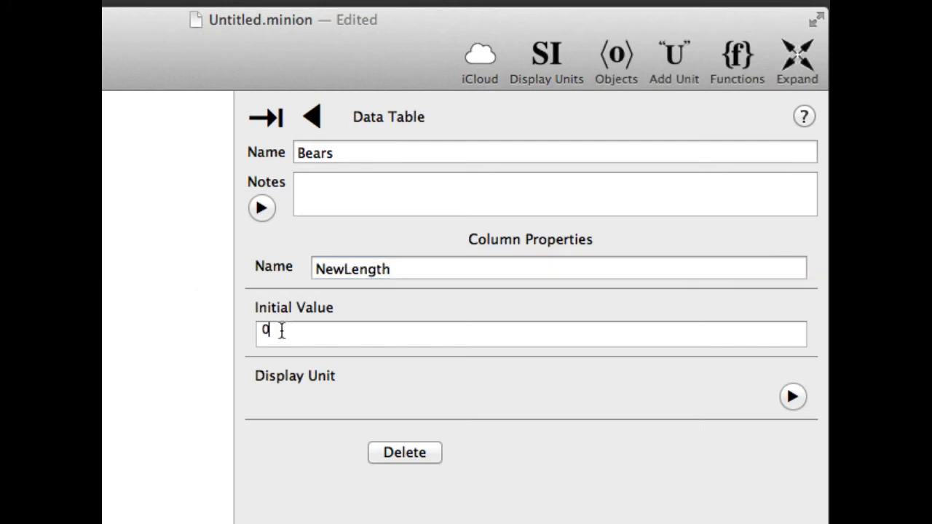
pyautogui.press('BackSpace')
pyautogui.write('$.')
pyautogui.write('Ye')
pyautogui.press('BackSpace')
pyautogui.press('BackSpace')
pyautogui.write('Length * 1 m')
pyautogui.press('Return')
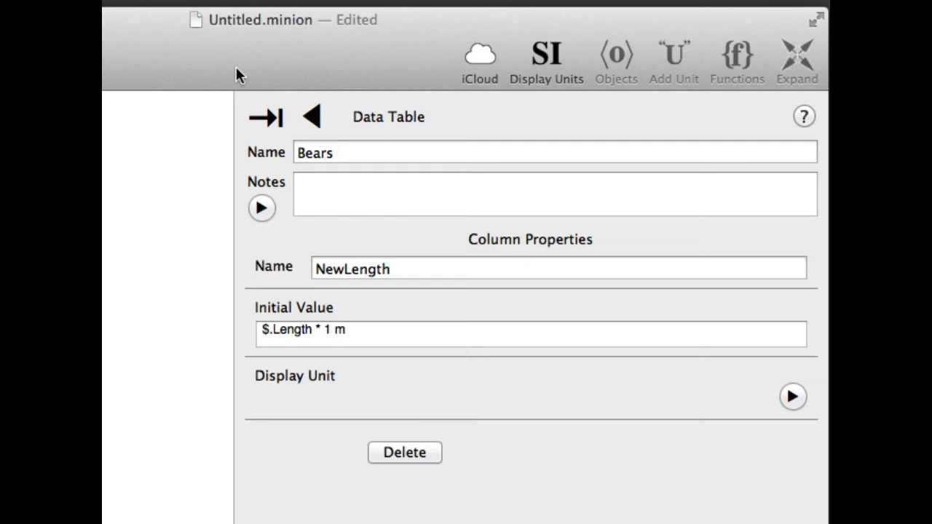
pyautogui.click(316, 116)
pyautogui.click(318, 117)
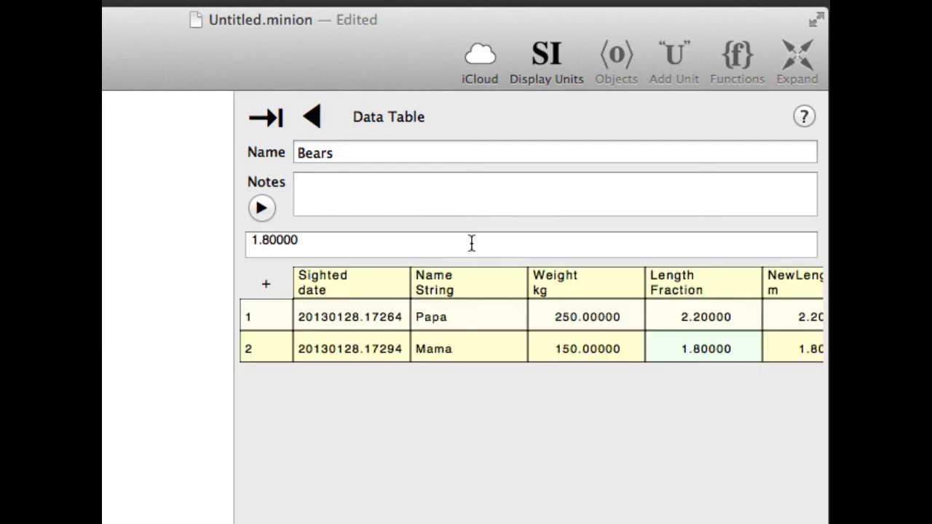
pyautogui.hscroll(3, 602, 298)
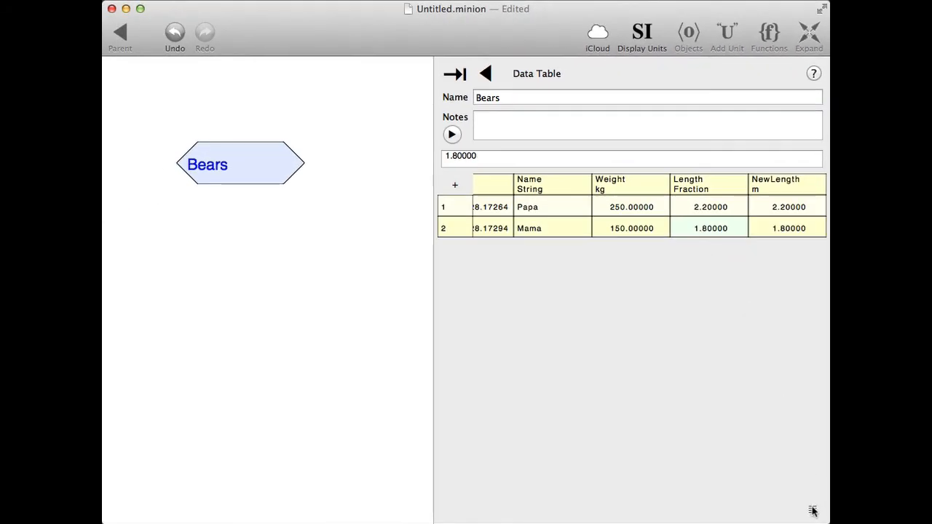
# Delete the unitless Length column from the Bears table.
pyautogui.click(814, 511)
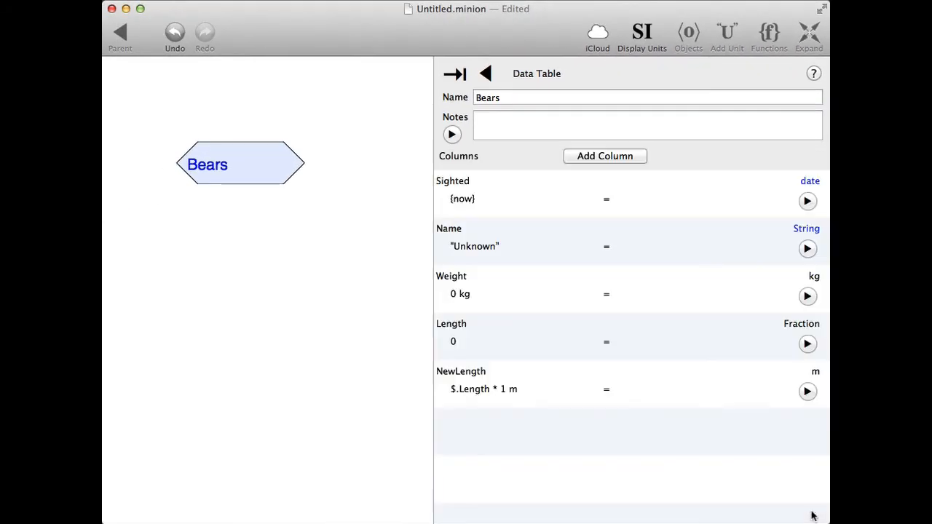
pyautogui.click(808, 344)
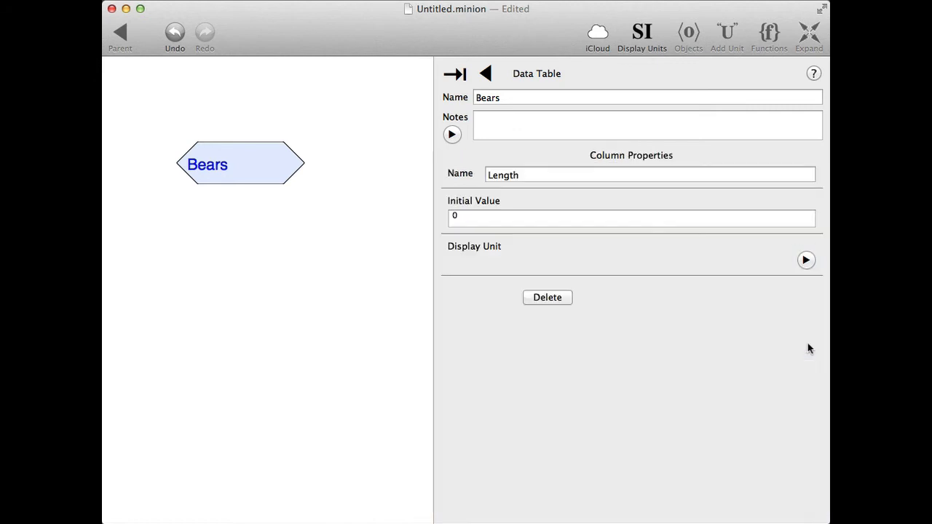
pyautogui.click(556, 296)
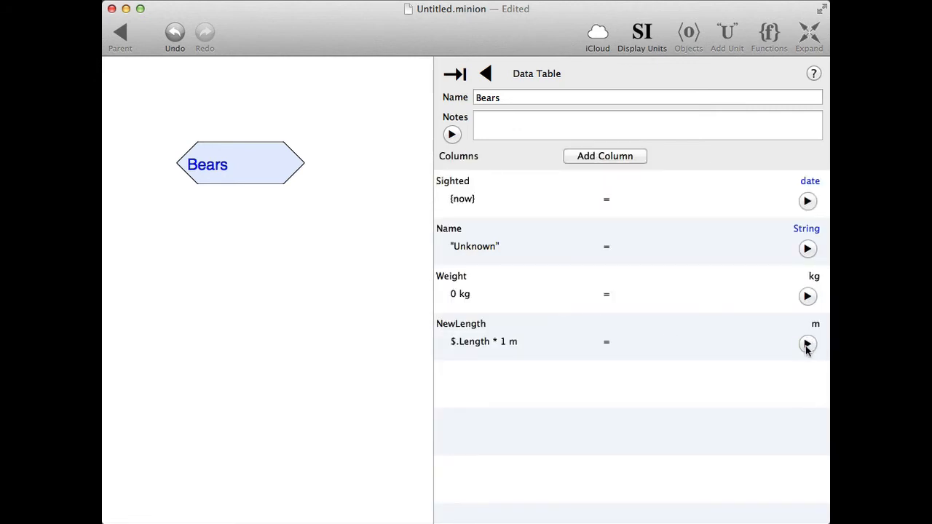
# Rename the NewLength column to Length.
pyautogui.click(806, 346)
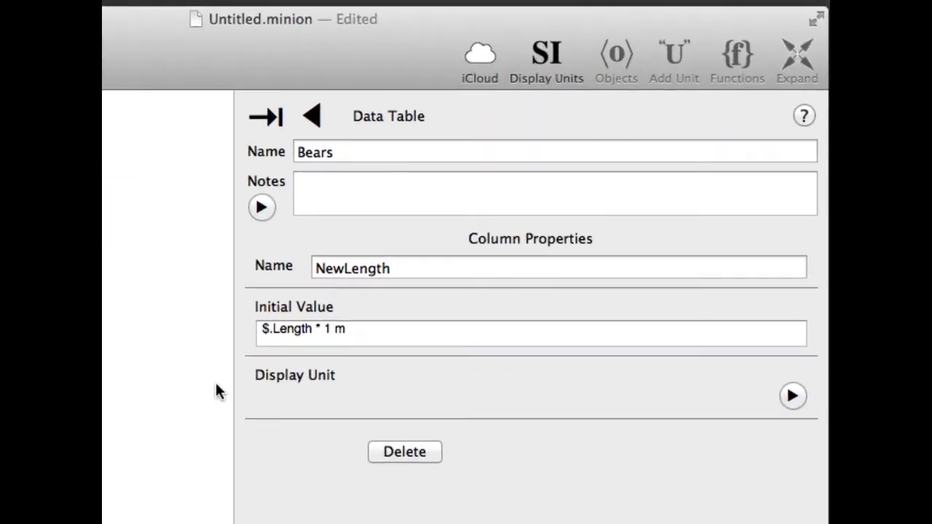
pyautogui.click(341, 268)
pyautogui.press('BackSpace')
pyautogui.press('BackSpace')
pyautogui.press('BackSpace')
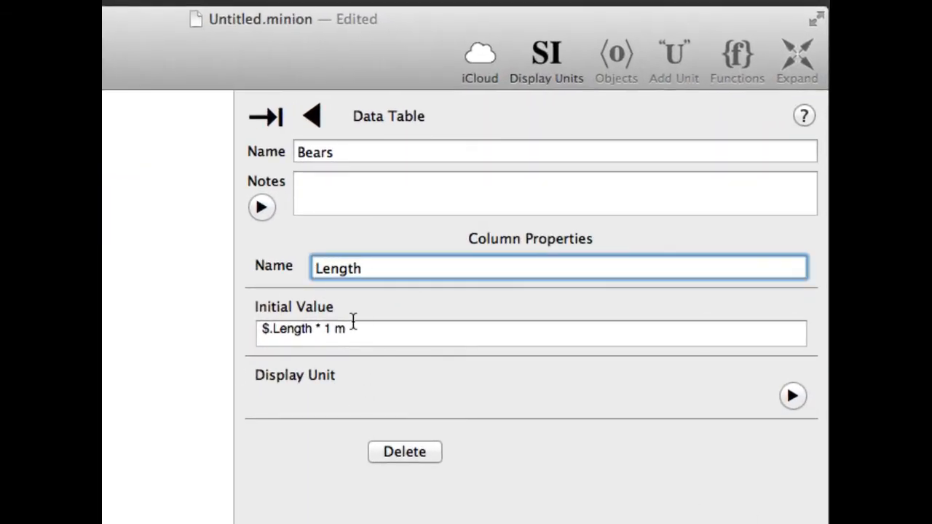
# Set the Length column's initial value to 1 m and its display unit to cm, and return to the data view.
pyautogui.moveTo(321, 328); pyautogui.dragTo(177, 359)
pyautogui.press('BackSpace')
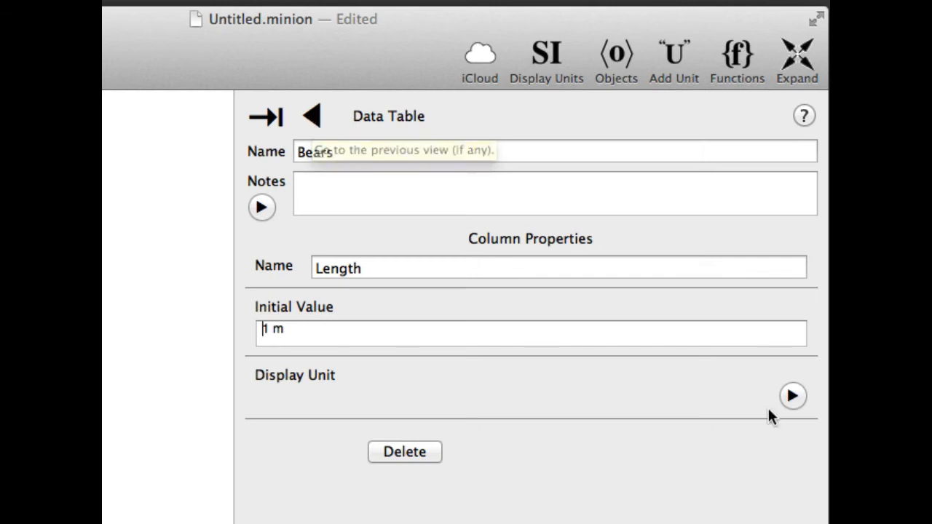
pyautogui.click(793, 397)
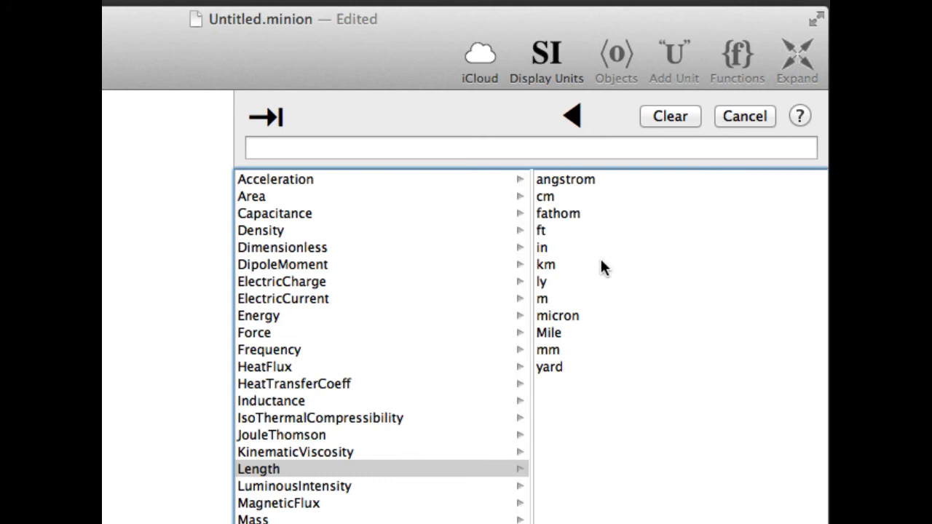
pyautogui.click(548, 198)
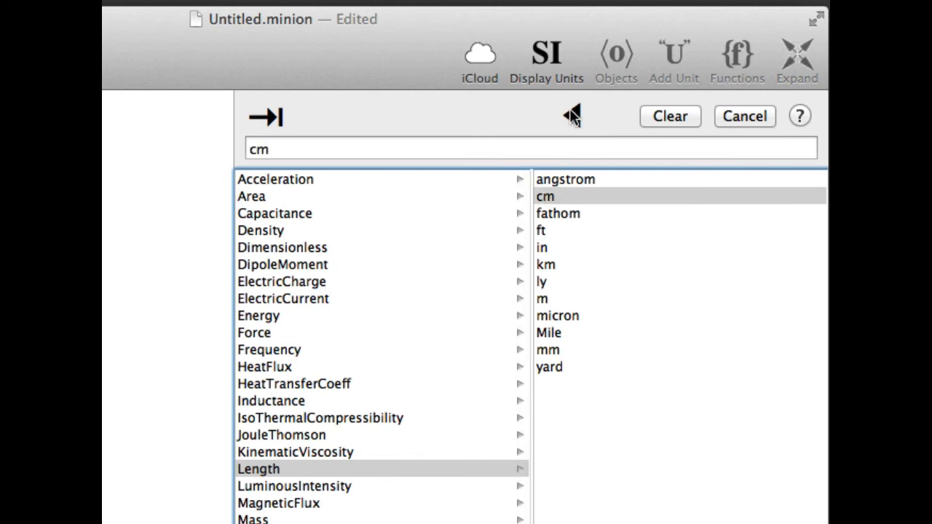
pyautogui.click(571, 116)
pyautogui.click(311, 118)
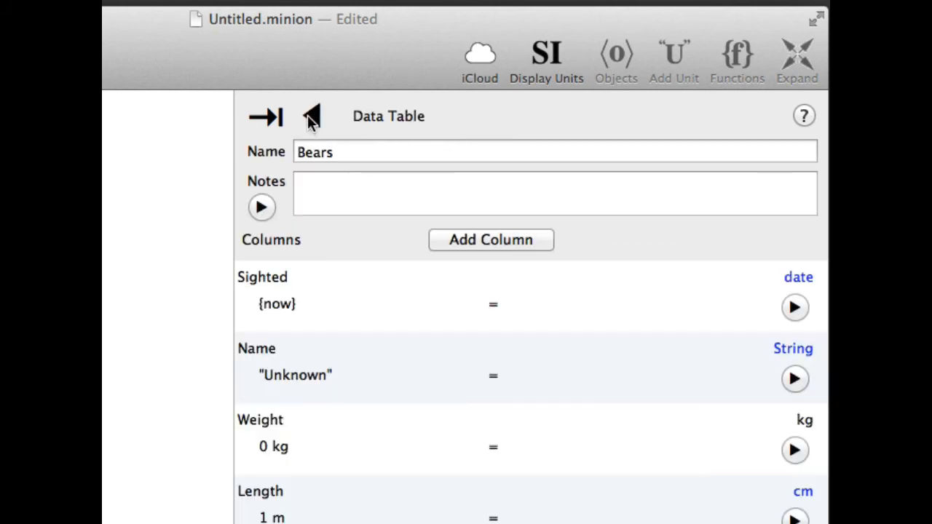
pyautogui.click(309, 118)
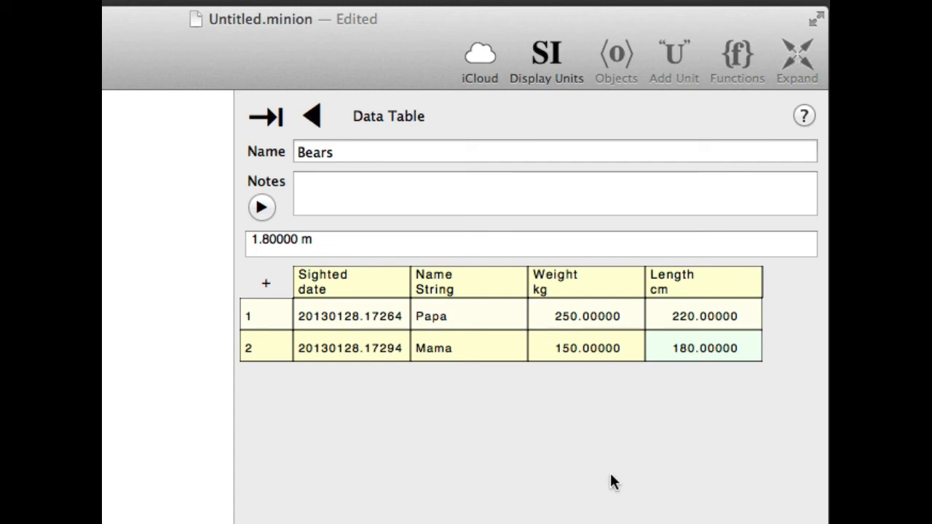
# Add a third row to the Bears table with Name Baby, Weight 80 kg and Length 110 cm.
pyautogui.click(265, 285)
pyautogui.press('Tab')
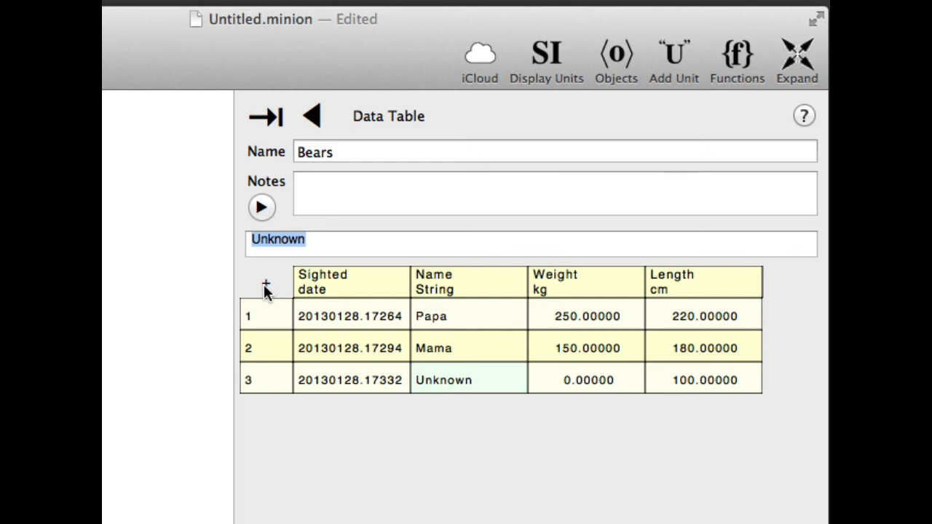
pyautogui.write('Baby')
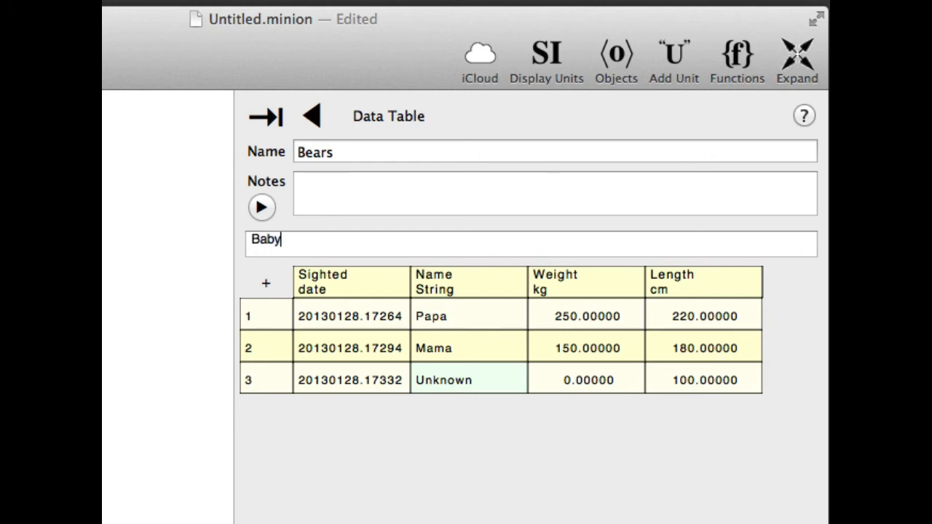
pyautogui.press('Tab')
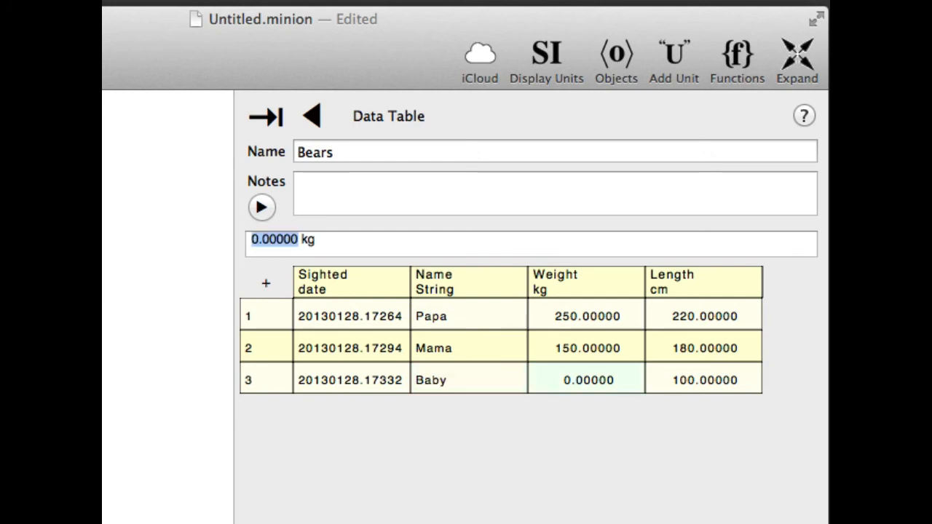
pyautogui.write('80')
pyautogui.press('Tab')
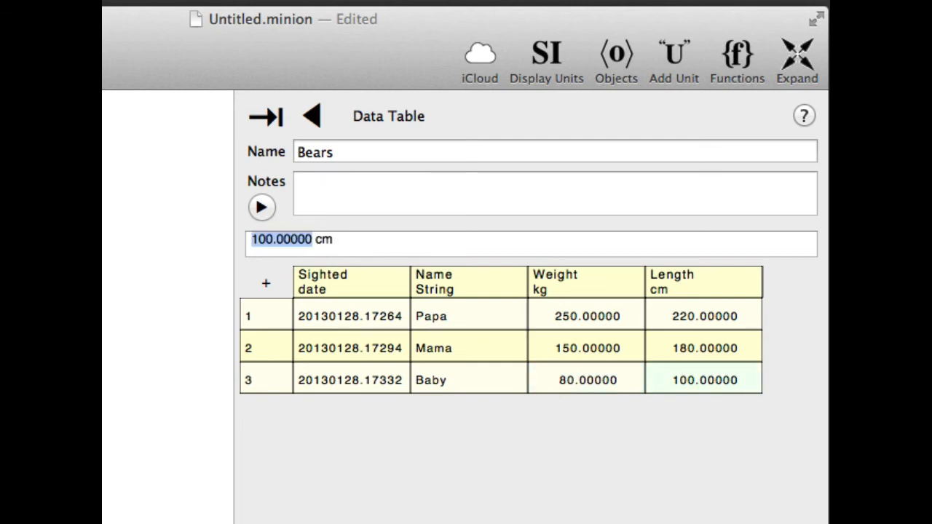
pyautogui.write('110')
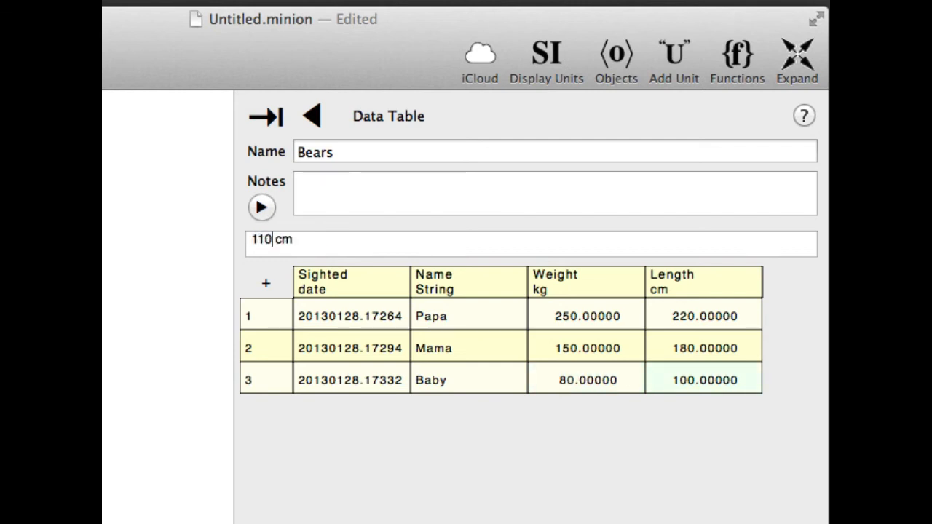
pyautogui.press('Return')
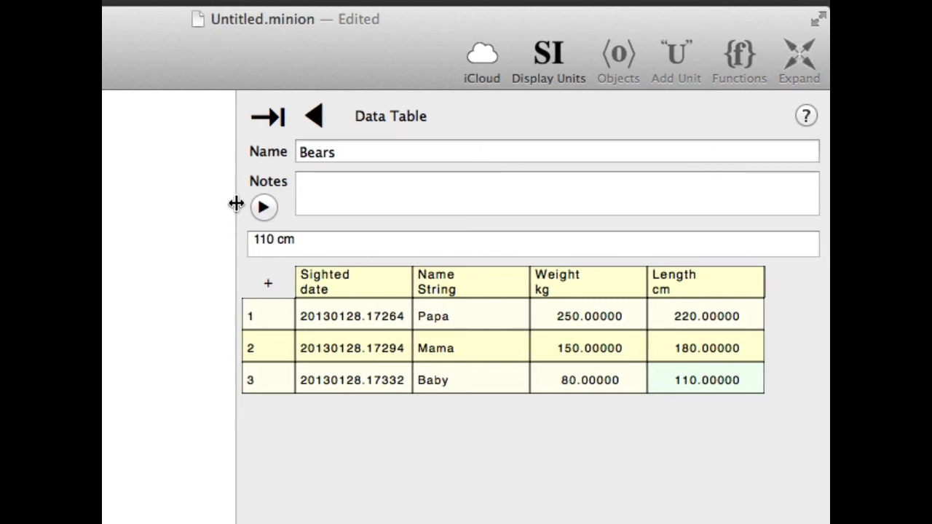
# Narrow the data view beside the diagram and copy the Bears object as a table.
pyautogui.moveTo(237, 202); pyautogui.dragTo(289, 207)
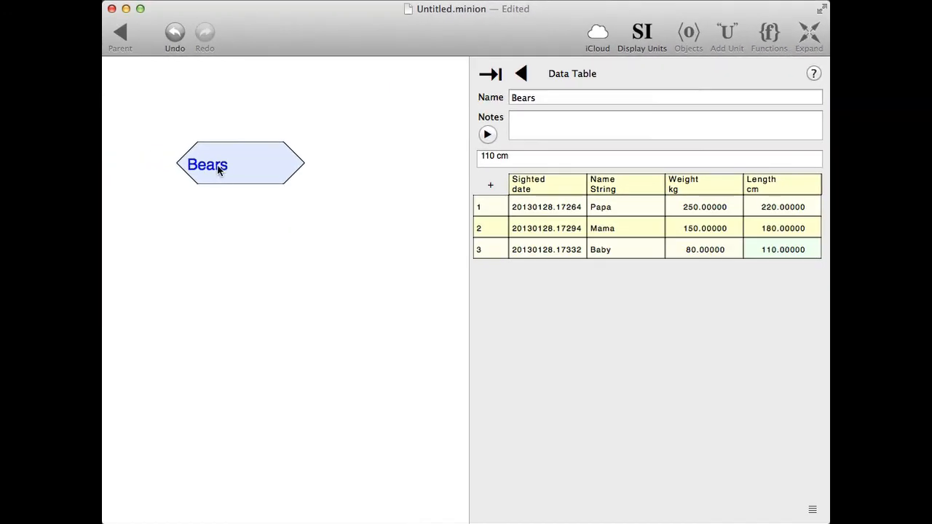
pyautogui.rightClick(218, 171)
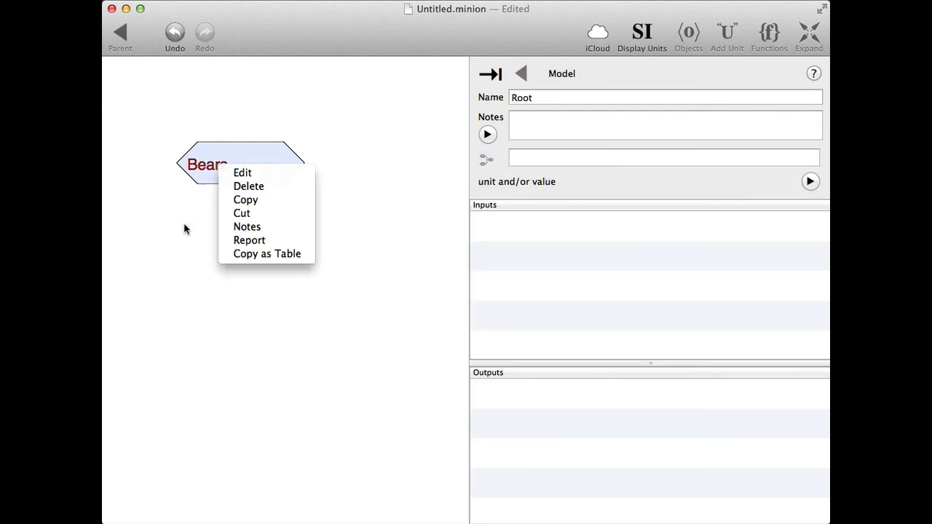
pyautogui.click(273, 254)
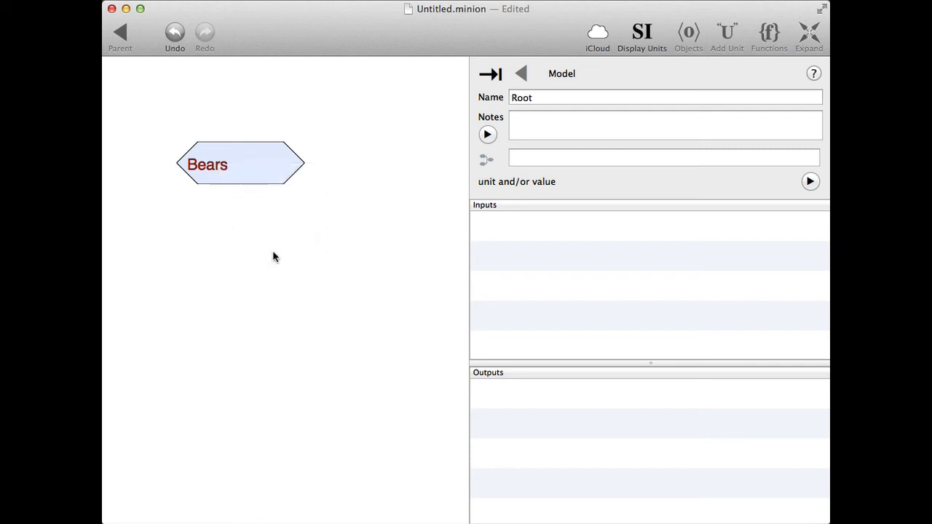
# Add an expression below Bears in the diagram and paste the copied table into its formula as a string starting with a single quote.
pyautogui.rightClick(155, 248)
pyautogui.moveTo(182, 271)
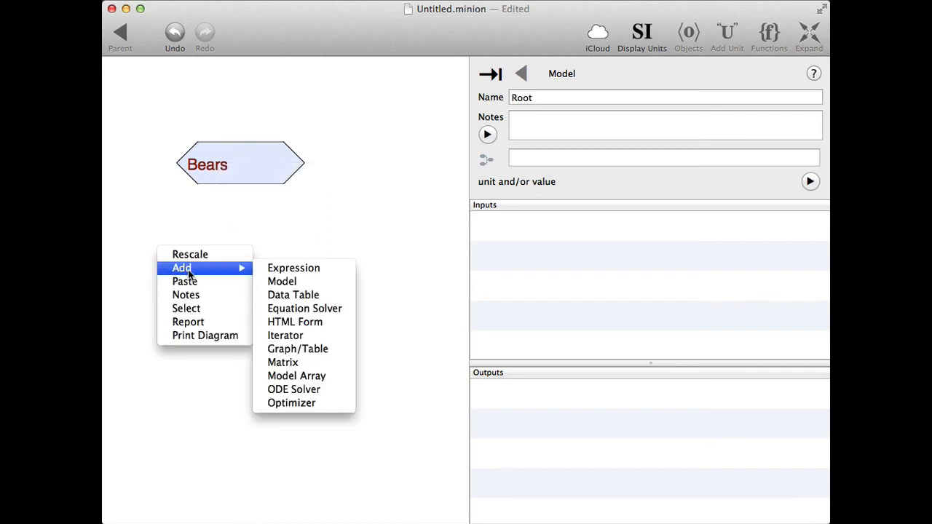
pyautogui.click(294, 269)
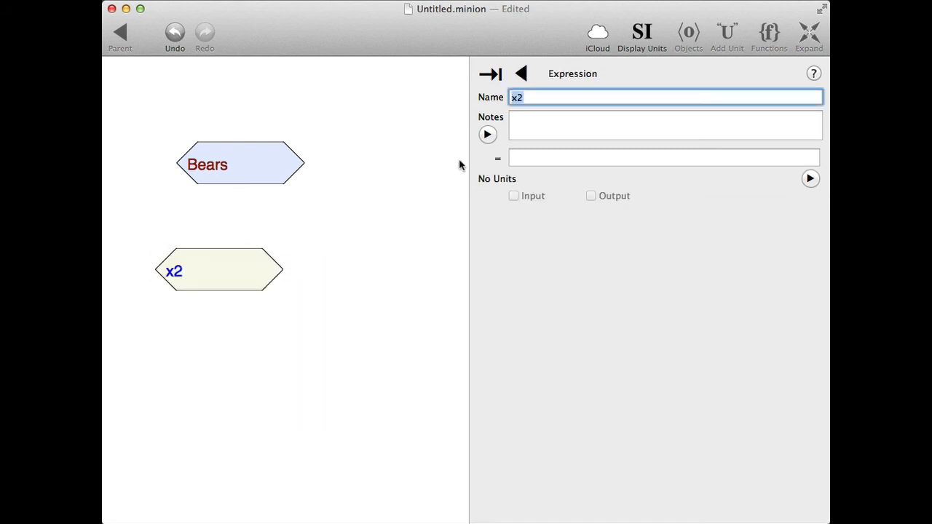
pyautogui.click(525, 158)
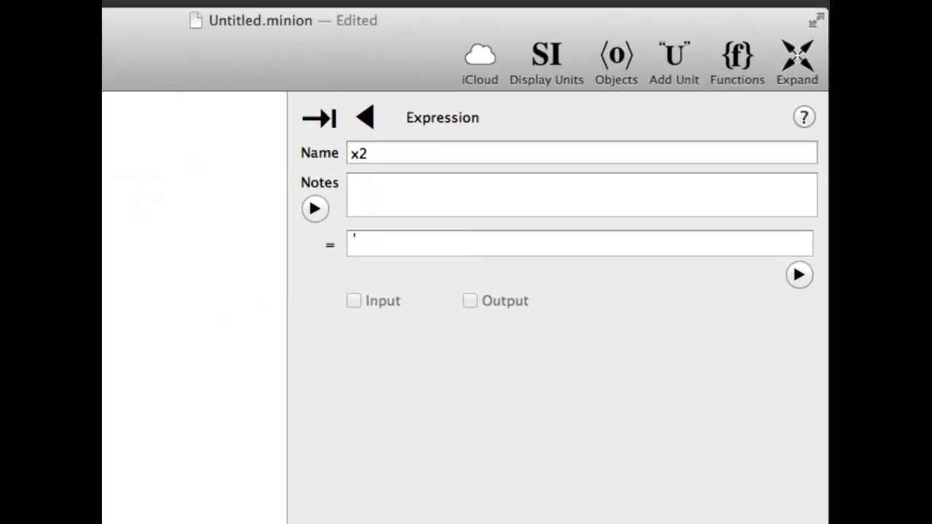
pyautogui.press('super+v')
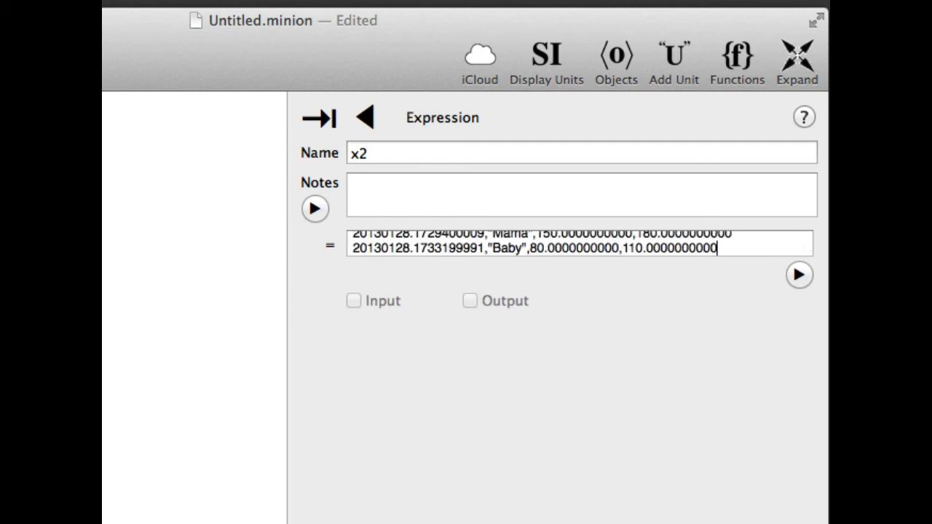
pyautogui.press('Return')
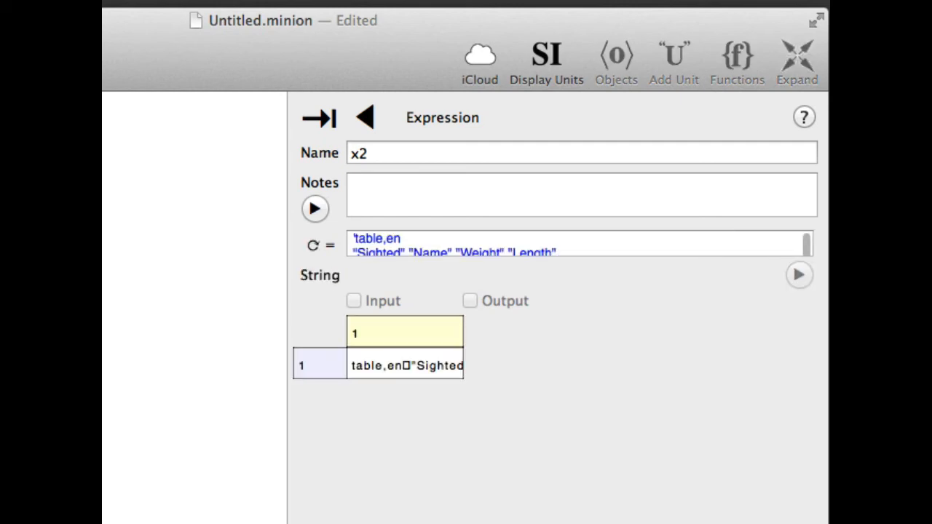
# Open the full text of the new expression's string value, select all of it, and return to the Root model.
pyautogui.doubleClick(385, 362)
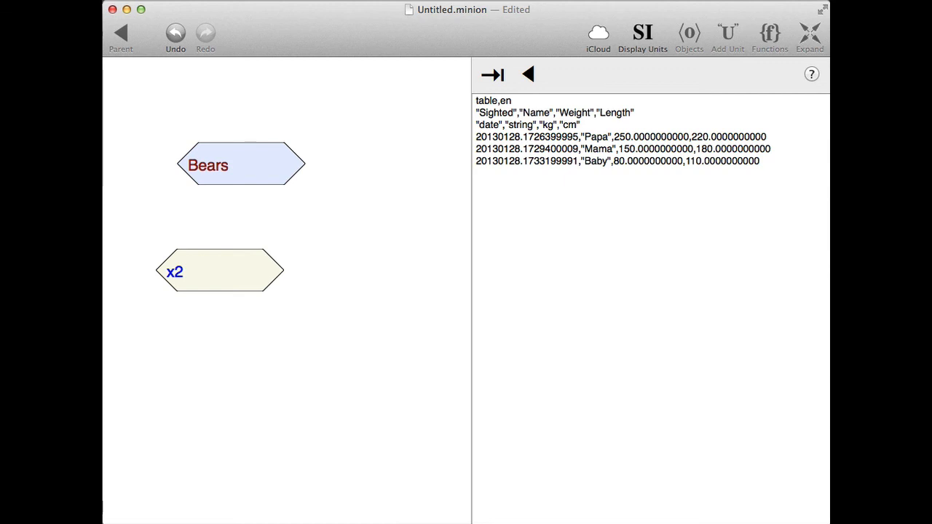
pyautogui.press('super+a')
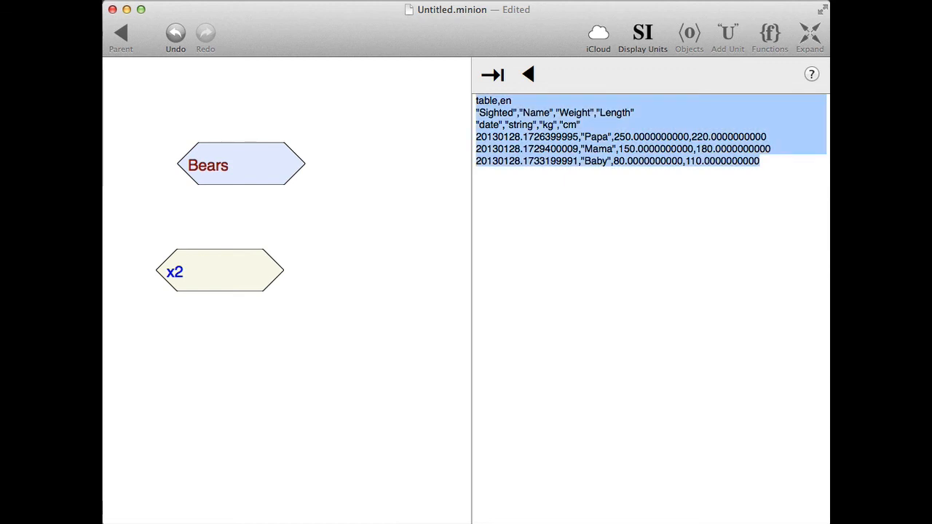
pyautogui.click(367, 212)
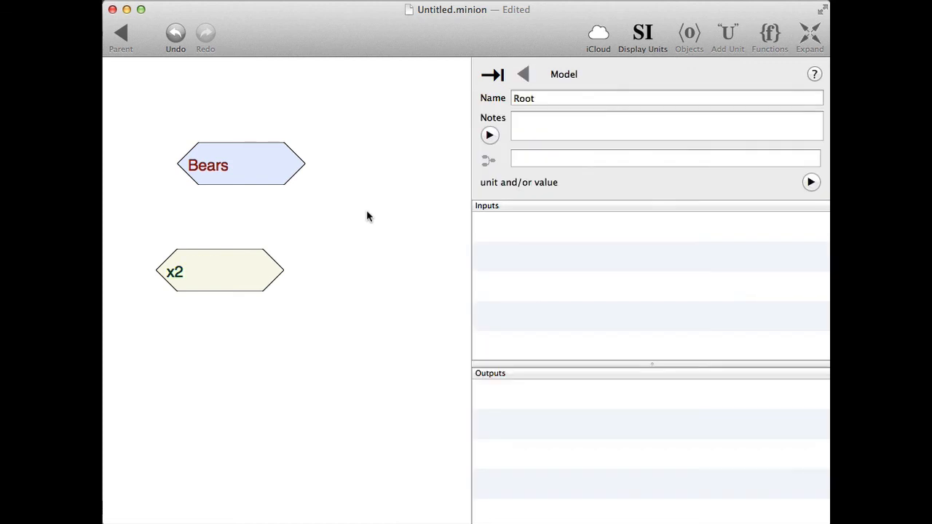
# Paste the copied table text into the empty diagram area beside Bears and open the resulting data table.
pyautogui.rightClick(367, 212)
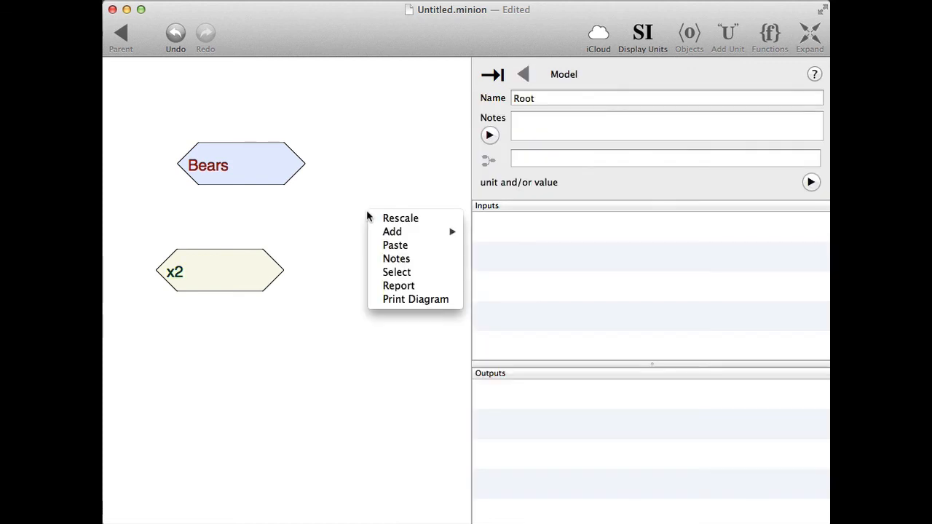
pyautogui.click(396, 247)
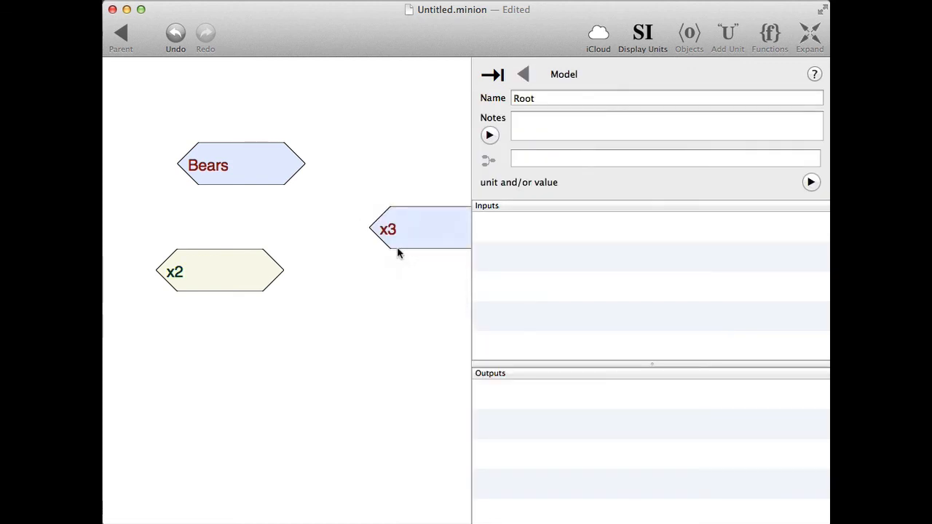
pyautogui.click(418, 219)
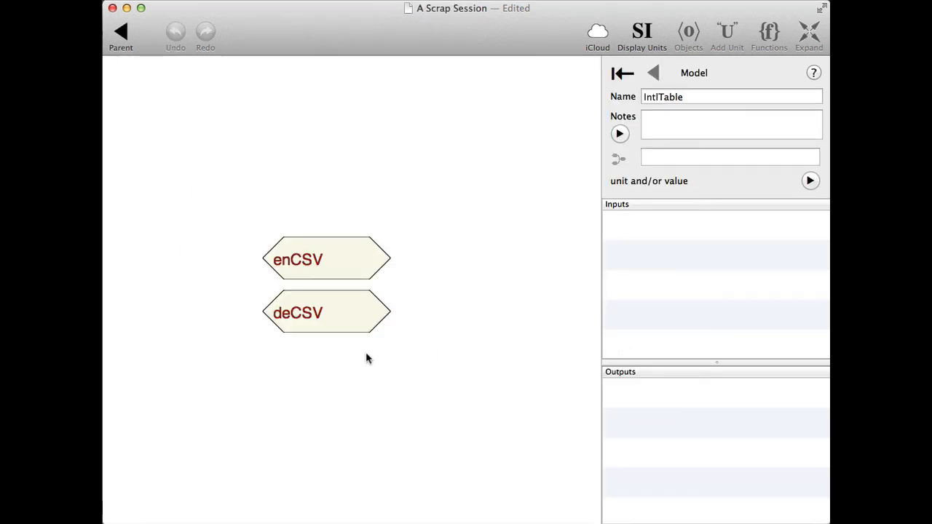
# In the A Scrap Session document's IntlTable model, open the deCSV expression's full string value and select all its text for copying.
pyautogui.click(326, 317)
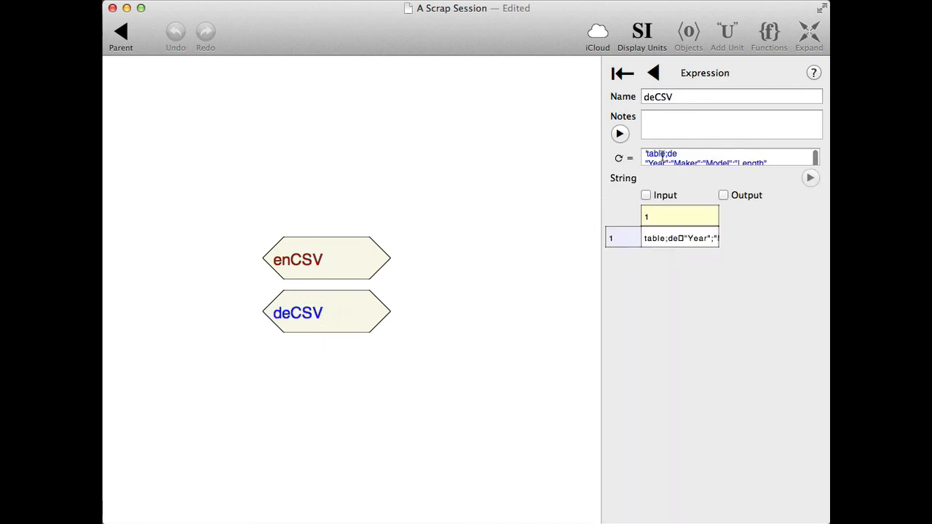
pyautogui.click(660, 235)
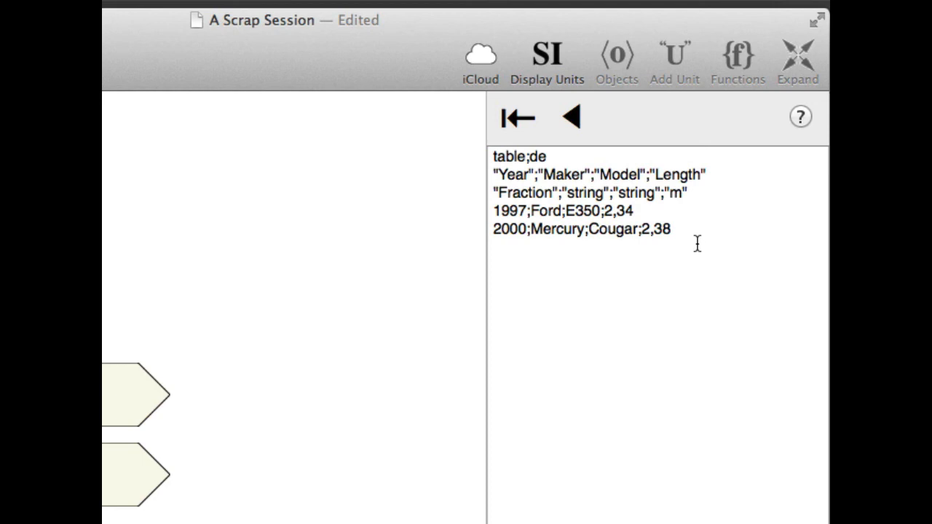
pyautogui.press('super+a')
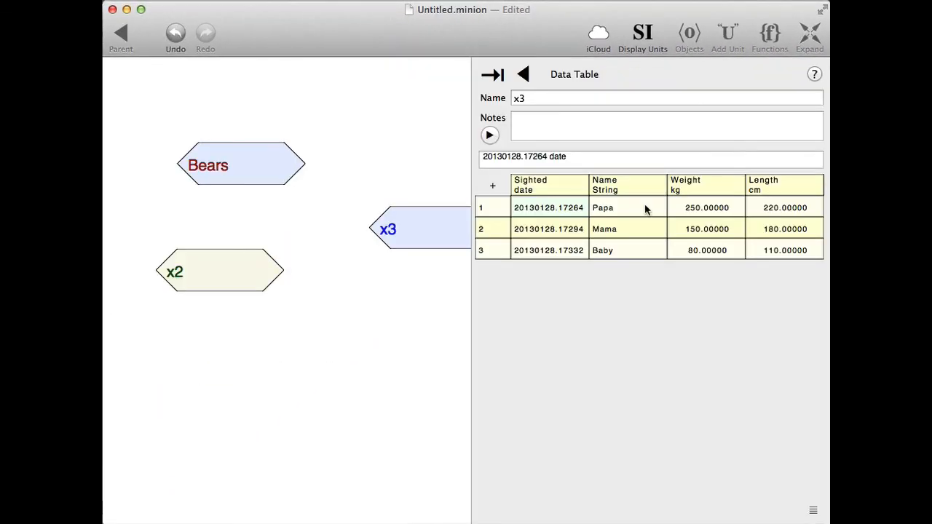
# Paste the copied German-format table text into the Untitled.minion diagram below x2 and open the resulting data table.
pyautogui.click(181, 327)
pyautogui.rightClick(181, 327)
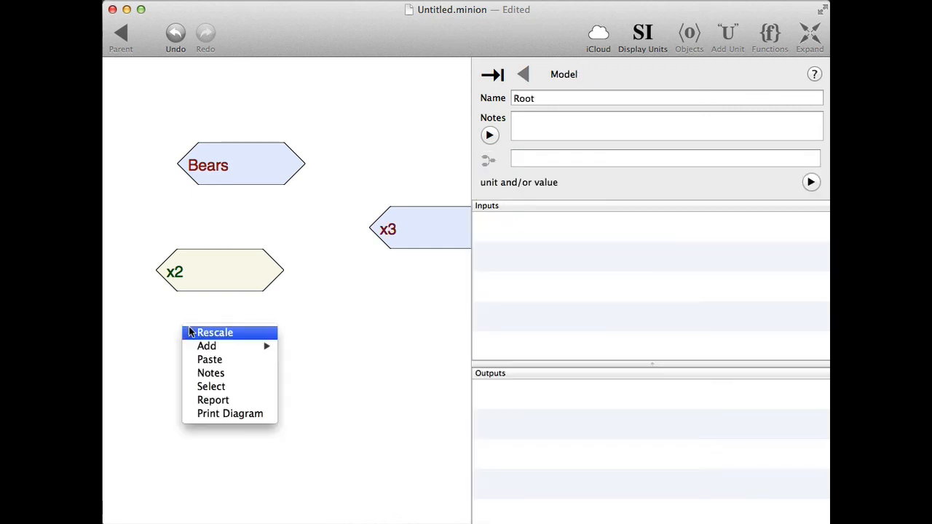
pyautogui.click(210, 360)
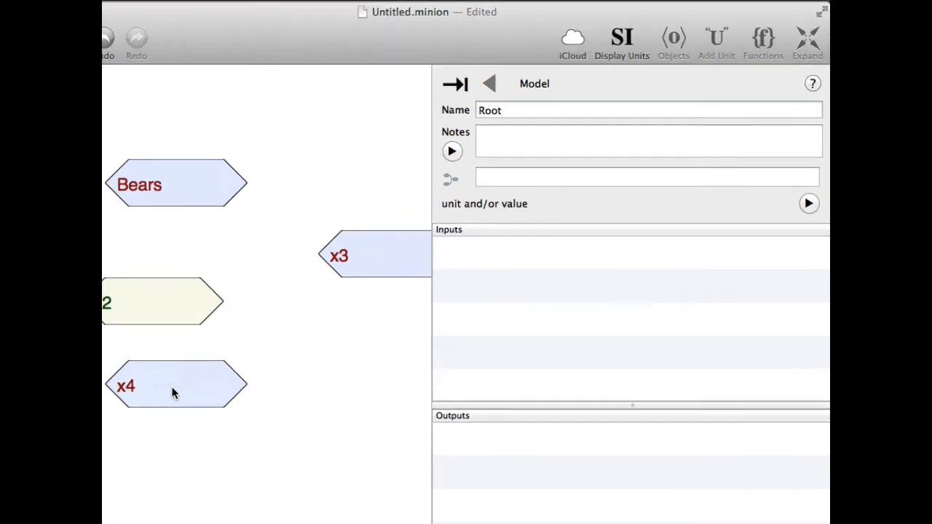
pyautogui.click(234, 354)
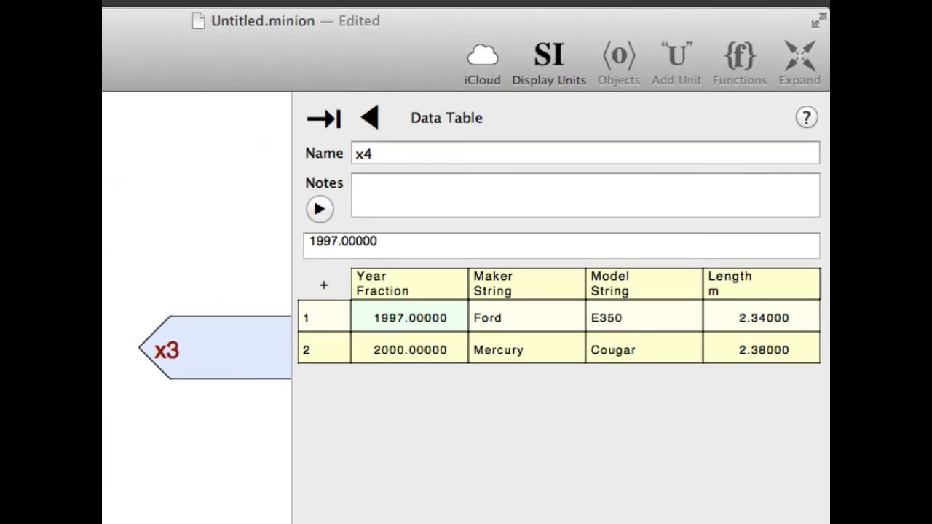